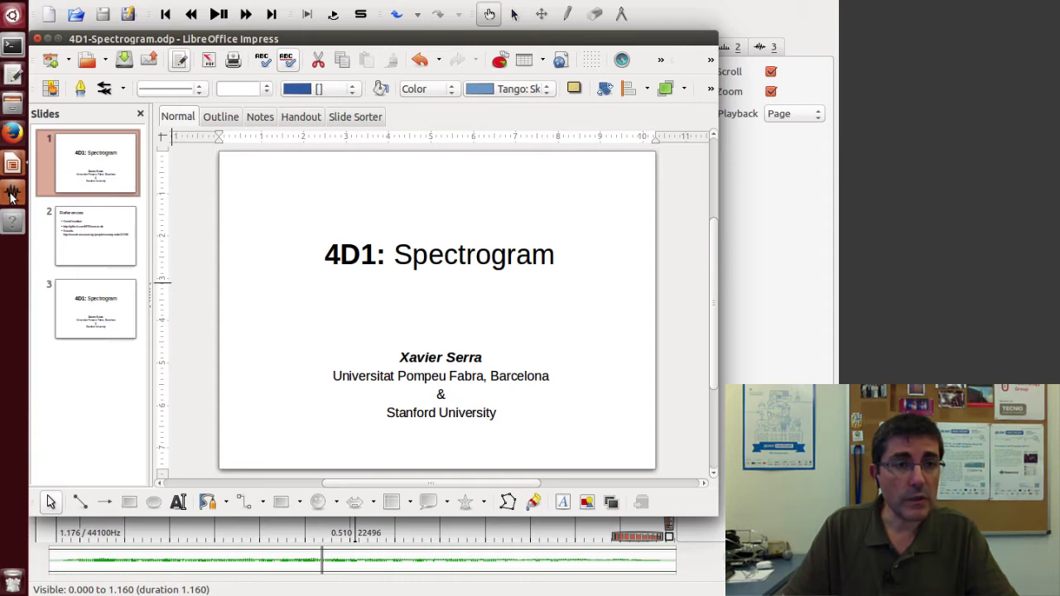
# - Bring up Sonic Visualiser and pan through the soprano note's waveform from start to end
pyautogui.click(11, 195)
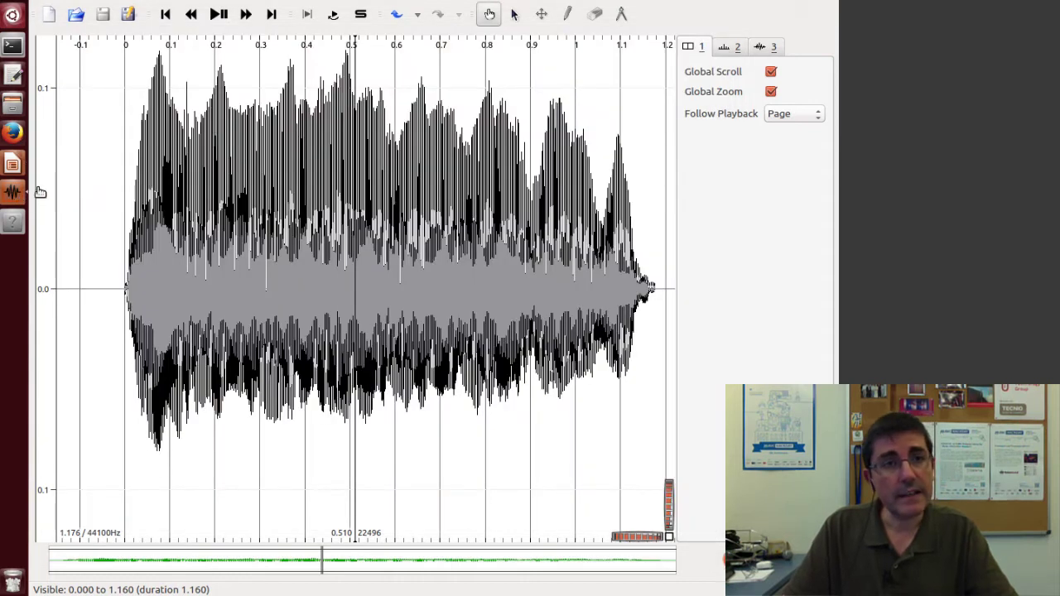
pyautogui.moveTo(232, 239); pyautogui.dragTo(458, 254)
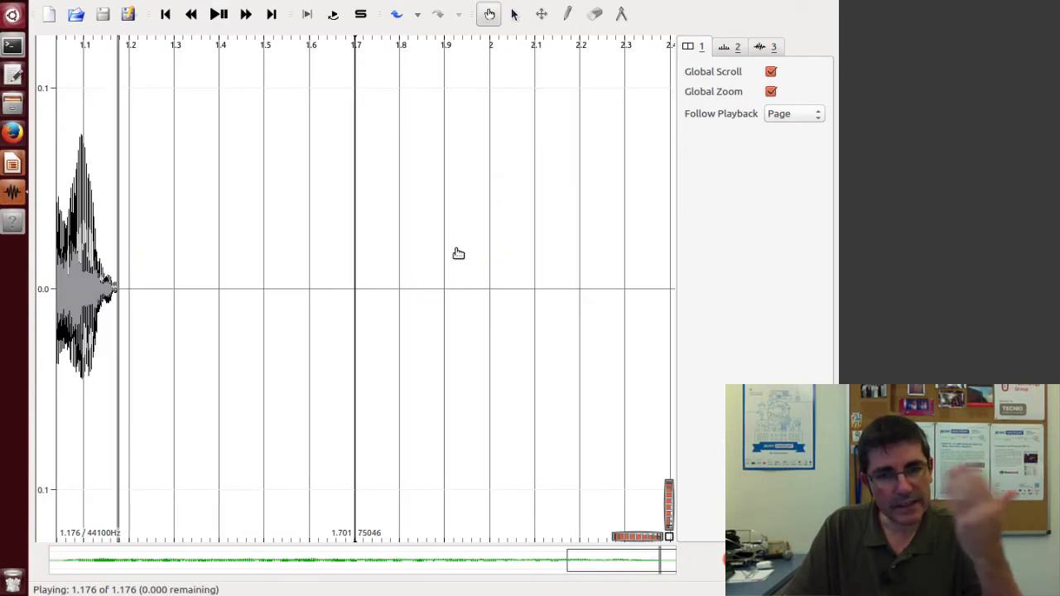
pyautogui.moveTo(514, 568); pyautogui.dragTo(1, 527)
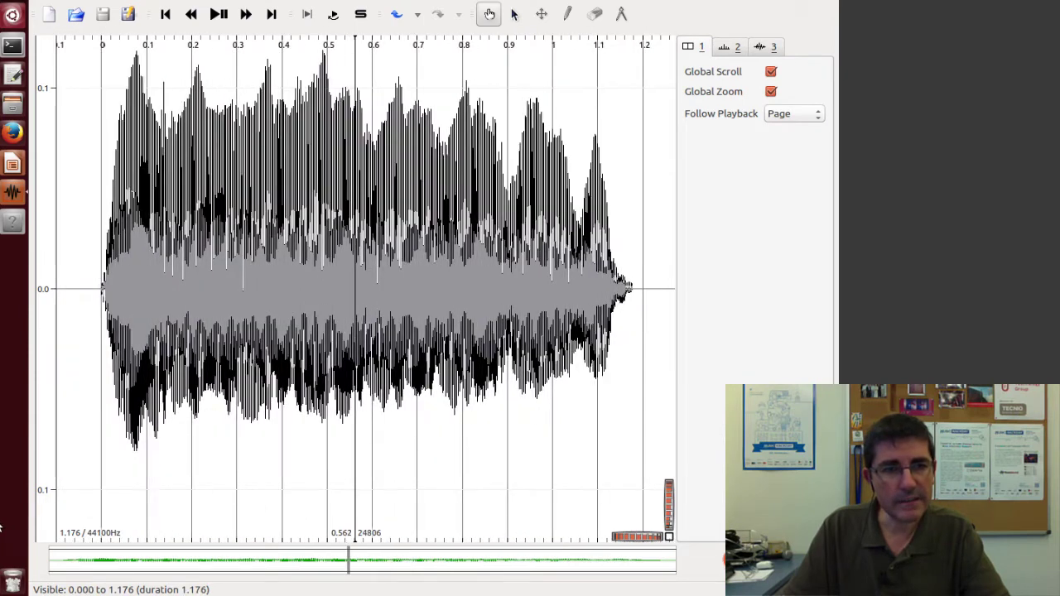
pyautogui.moveTo(237, 426)
pyautogui.mouseDown()
pyautogui.moveTo(303, 434)
pyautogui.moveTo(223, 428)
pyautogui.mouseUp()
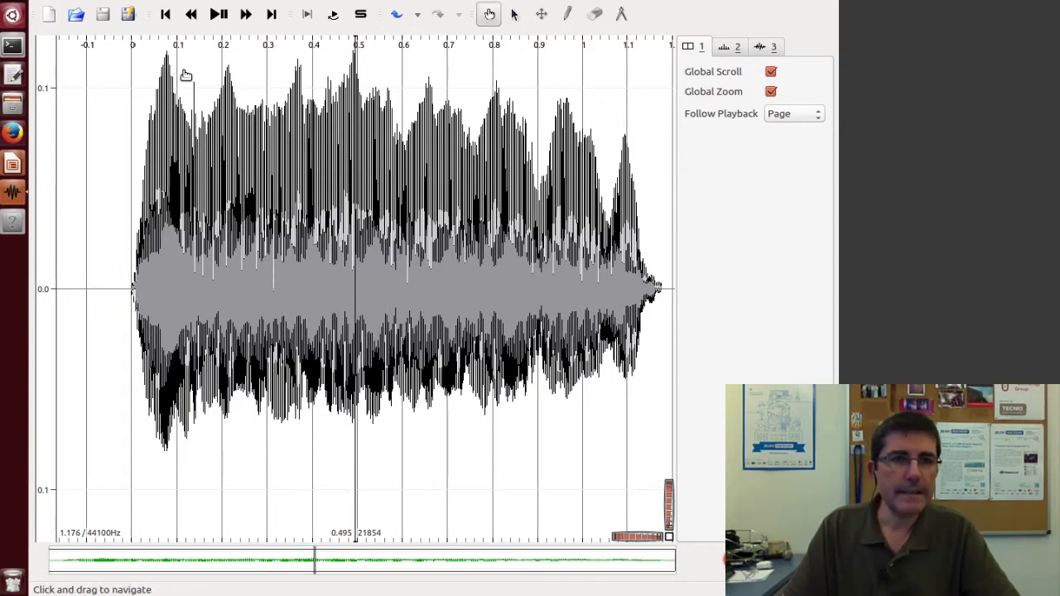
# - Add a spectrogram pane for the soprano note from the Pane menu
pyautogui.click(128, 2)
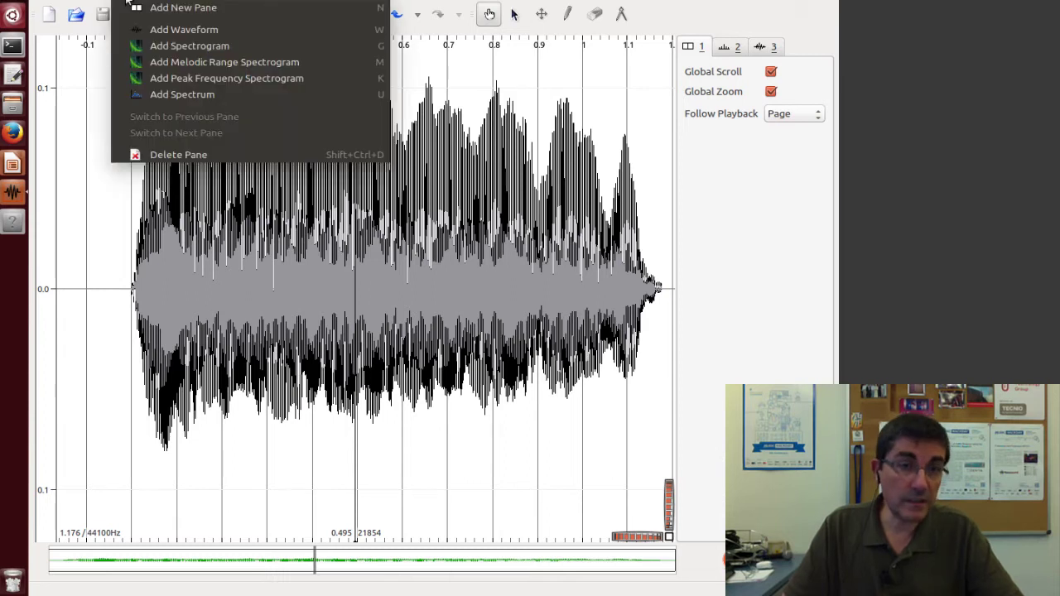
pyautogui.click(158, 48)
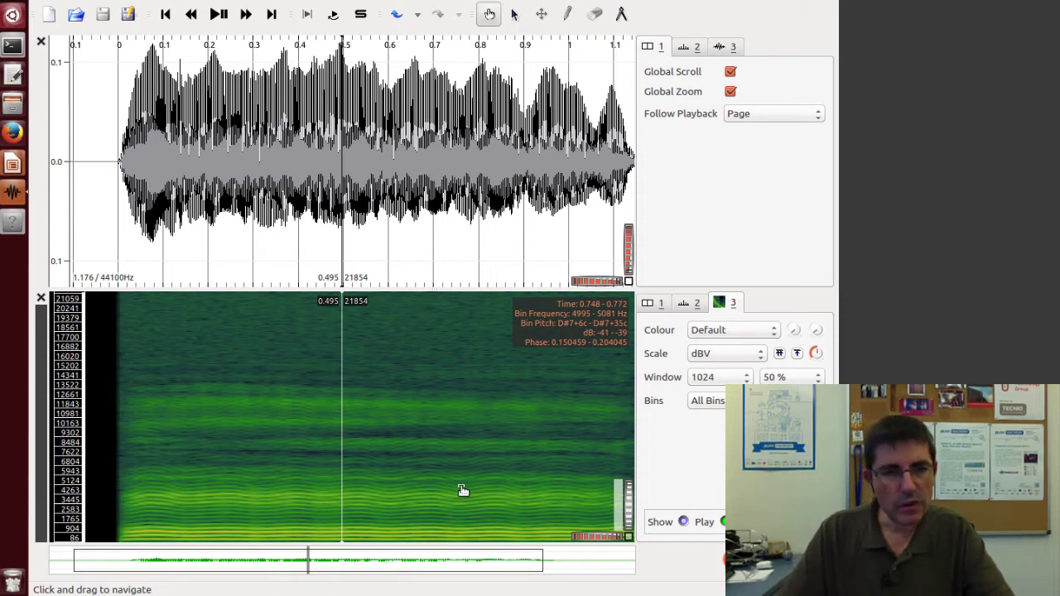
# - Add a spectrum pane with Linear bins, a 1024 window, Normalize on and an adjusted threshold
pyautogui.click(133, 2)
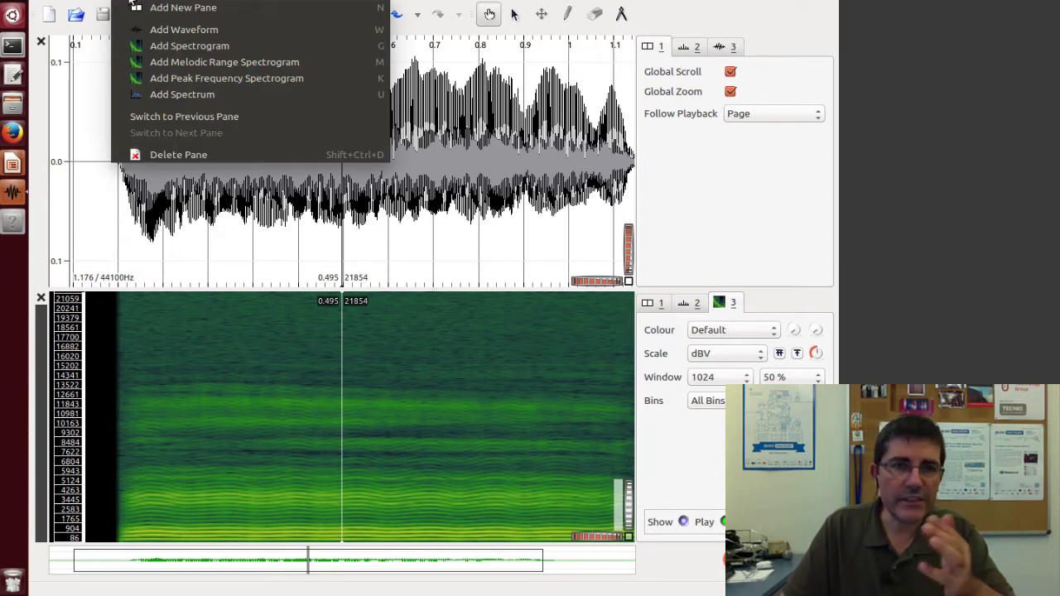
pyautogui.click(162, 93)
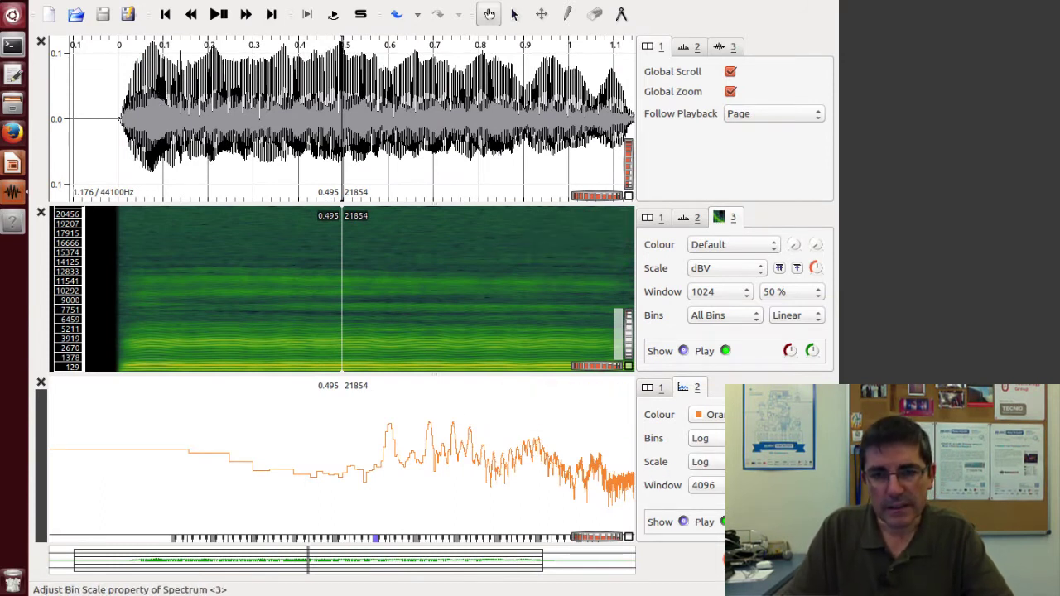
pyautogui.click(704, 438)
pyautogui.click(707, 422)
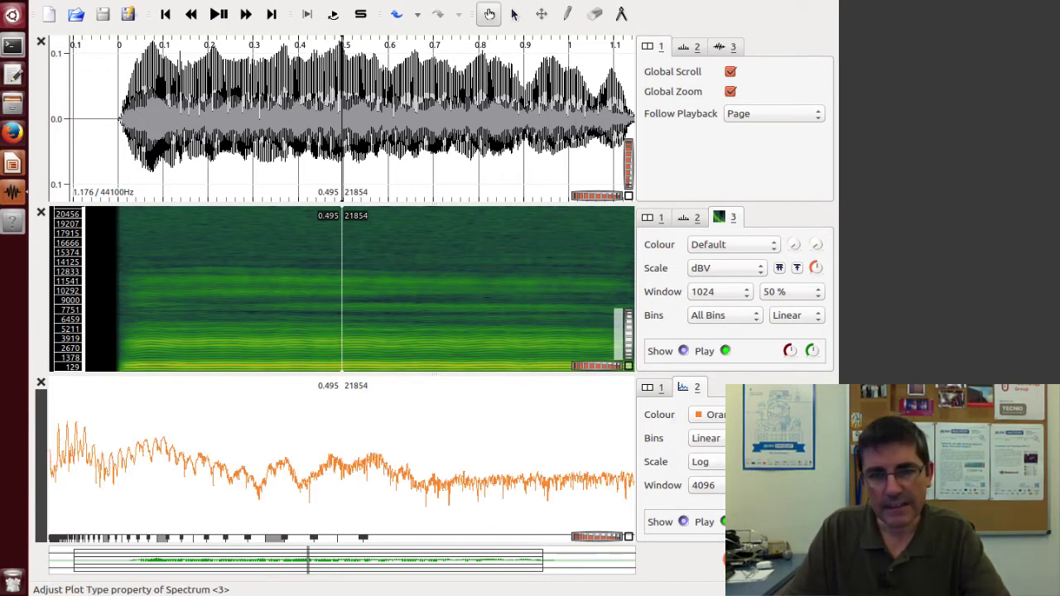
pyautogui.click(704, 485)
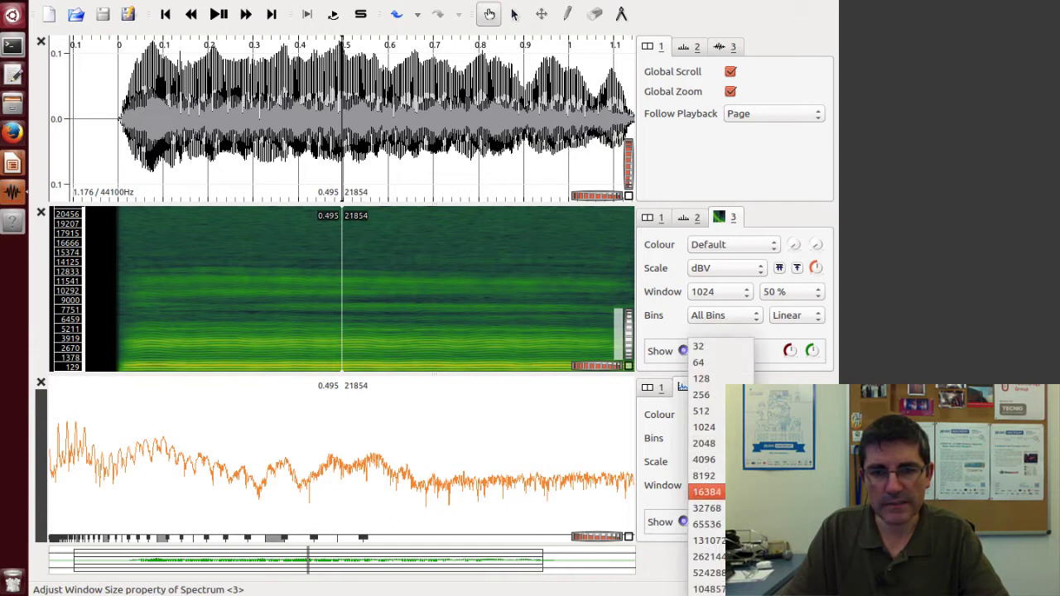
pyautogui.click(716, 429)
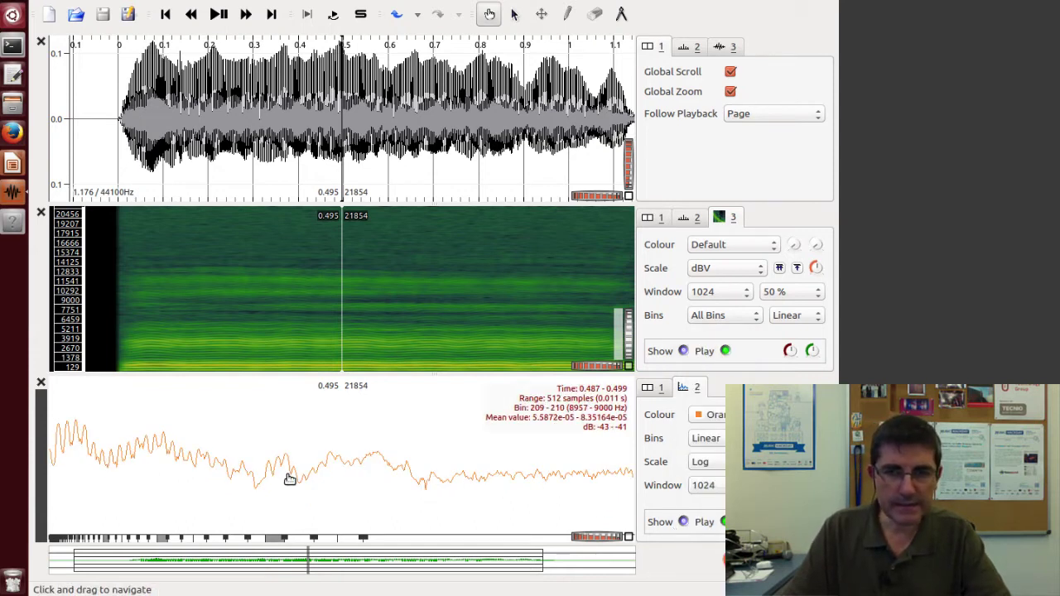
pyautogui.click(779, 462)
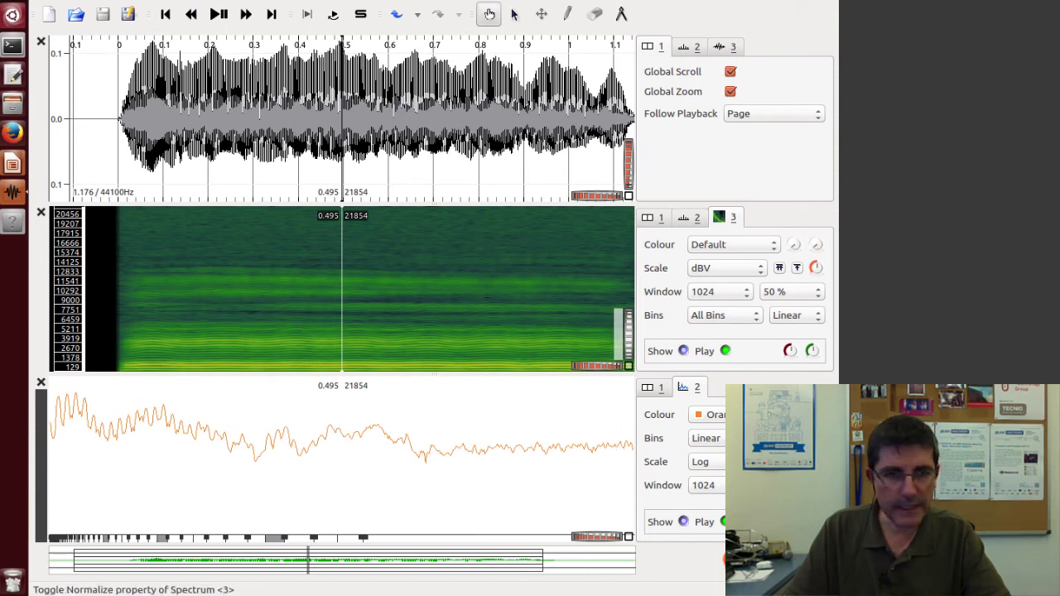
pyautogui.moveTo(816, 461)
pyautogui.mouseDown()
pyautogui.moveTo(816, 476)
pyautogui.moveTo(816, 461)
pyautogui.mouseUp()
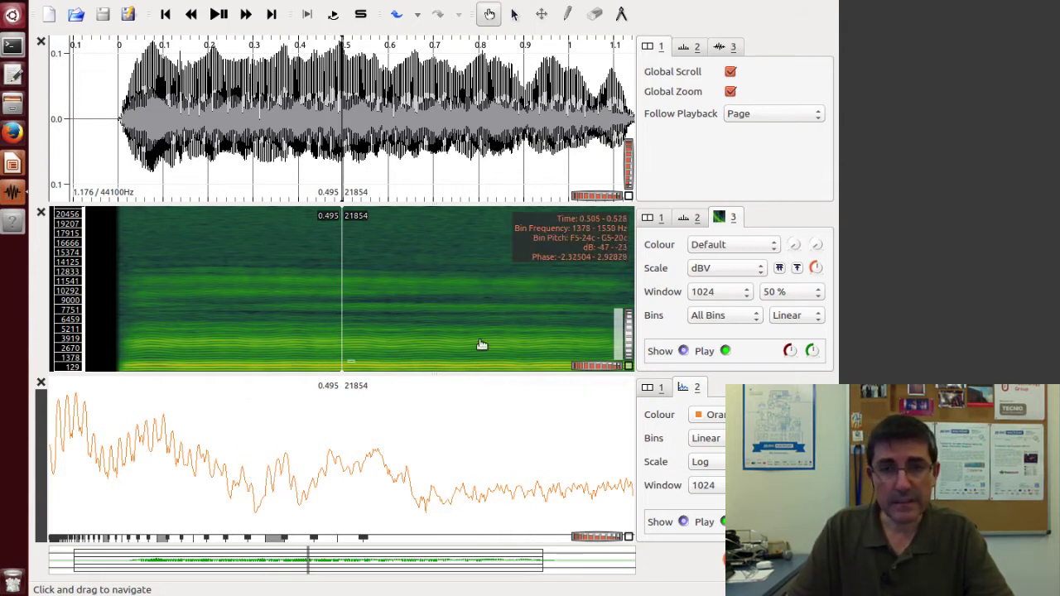
# - Change both the spectrogram and spectrum window sizes to 256 samples
pyautogui.click(733, 297)
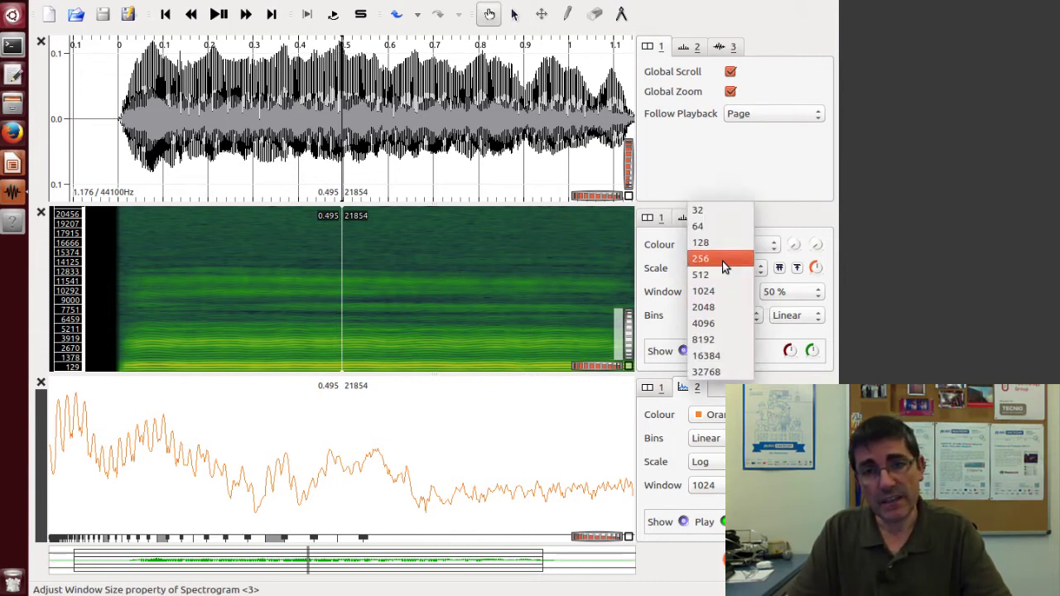
pyautogui.click(722, 259)
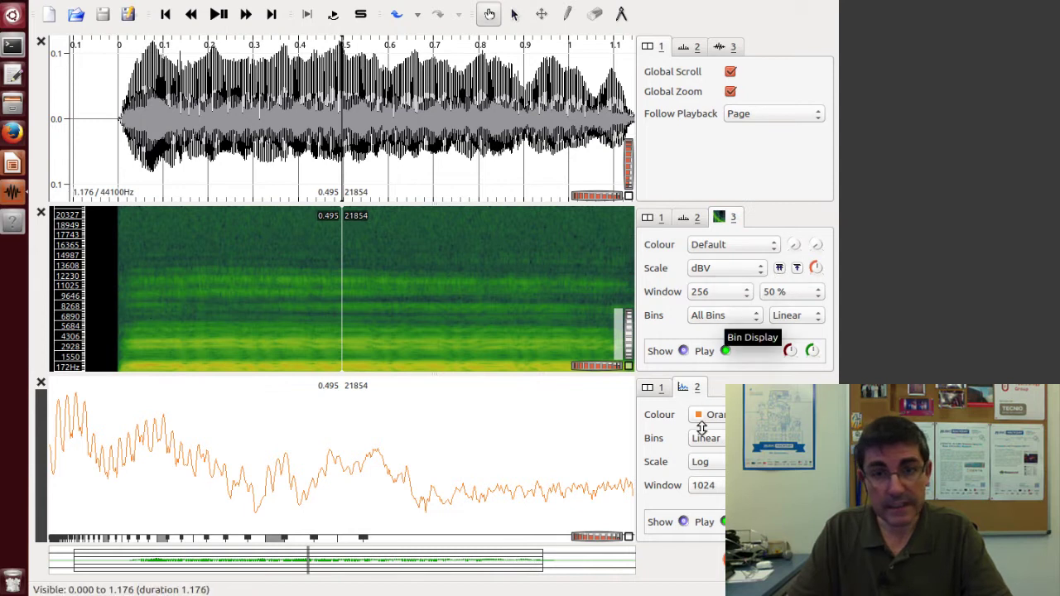
pyautogui.click(720, 490)
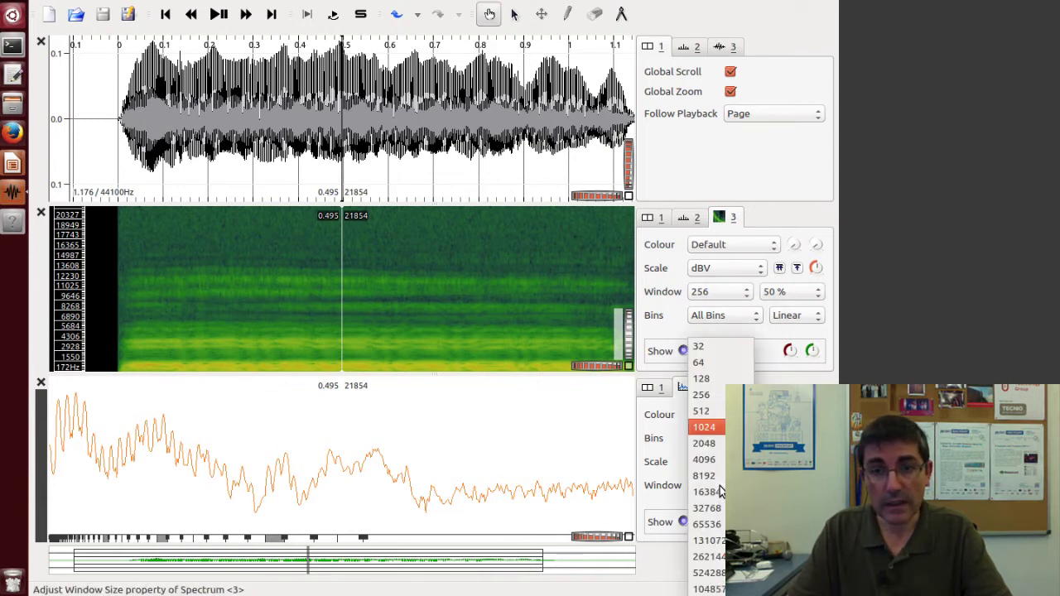
pyautogui.click(709, 392)
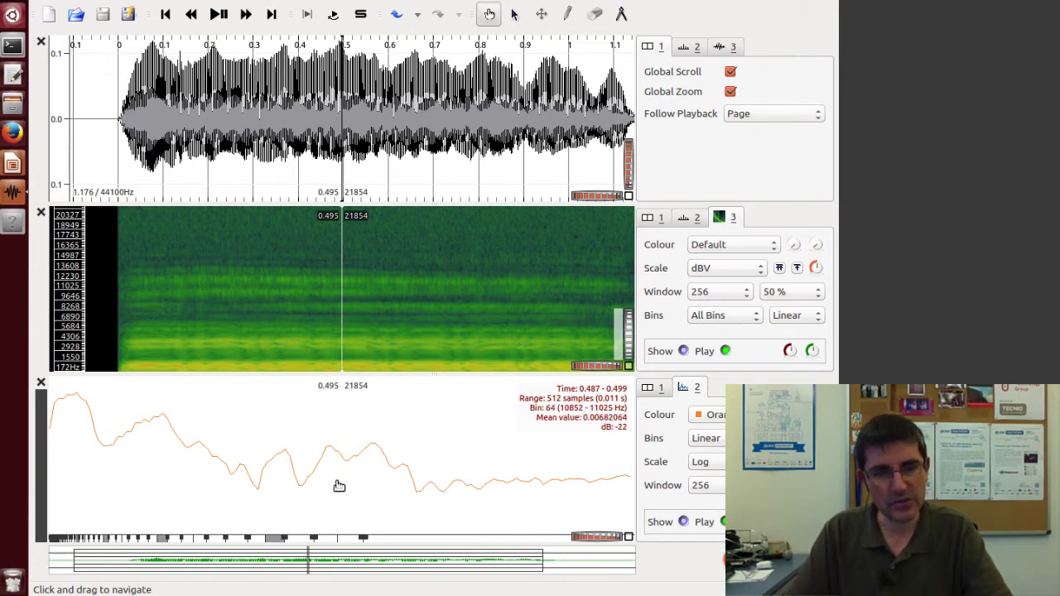
pyautogui.moveTo(392, 348); pyautogui.dragTo(303, 331)
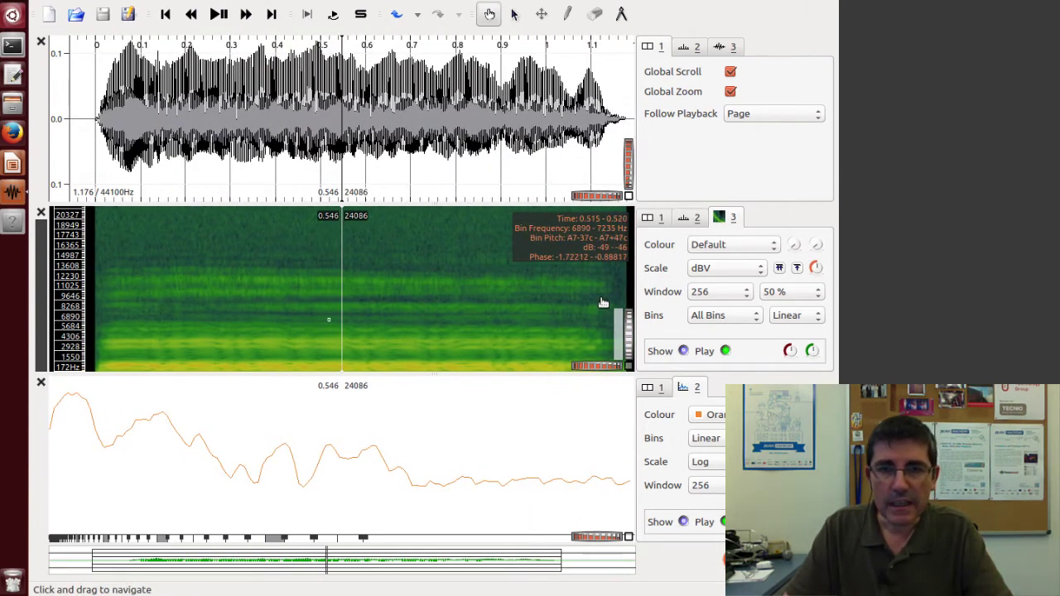
# - Set the spectrogram and spectrum window sizes back to 1024 samples
pyautogui.click(696, 296)
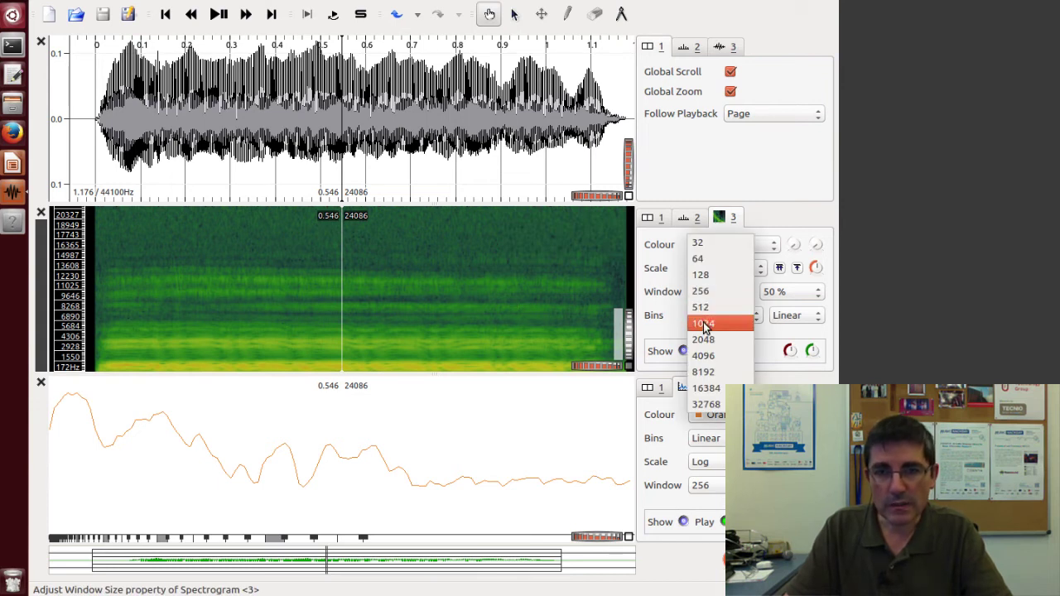
pyautogui.click(703, 323)
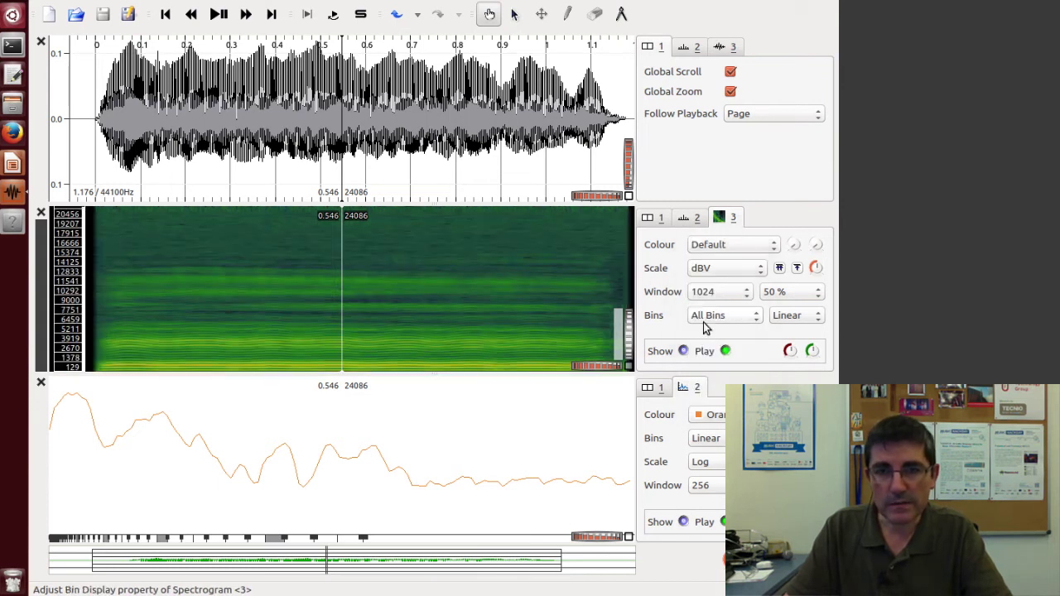
pyautogui.click(705, 485)
pyautogui.click(719, 427)
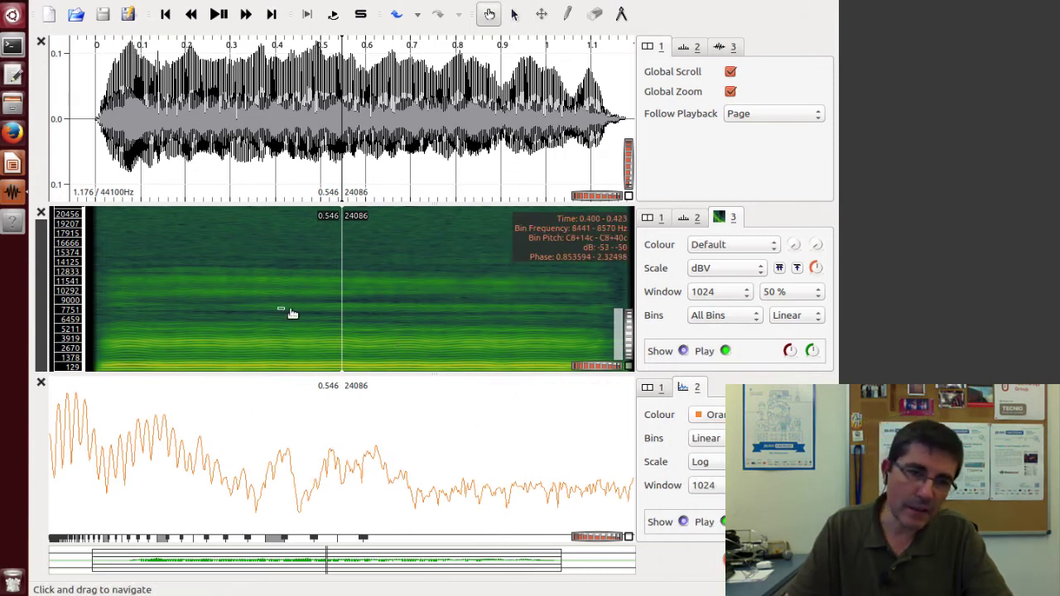
pyautogui.moveTo(292, 313)
pyautogui.mouseDown()
pyautogui.moveTo(374, 315)
pyautogui.moveTo(261, 312)
pyautogui.moveTo(327, 320)
pyautogui.moveTo(285, 318)
pyautogui.mouseUp()
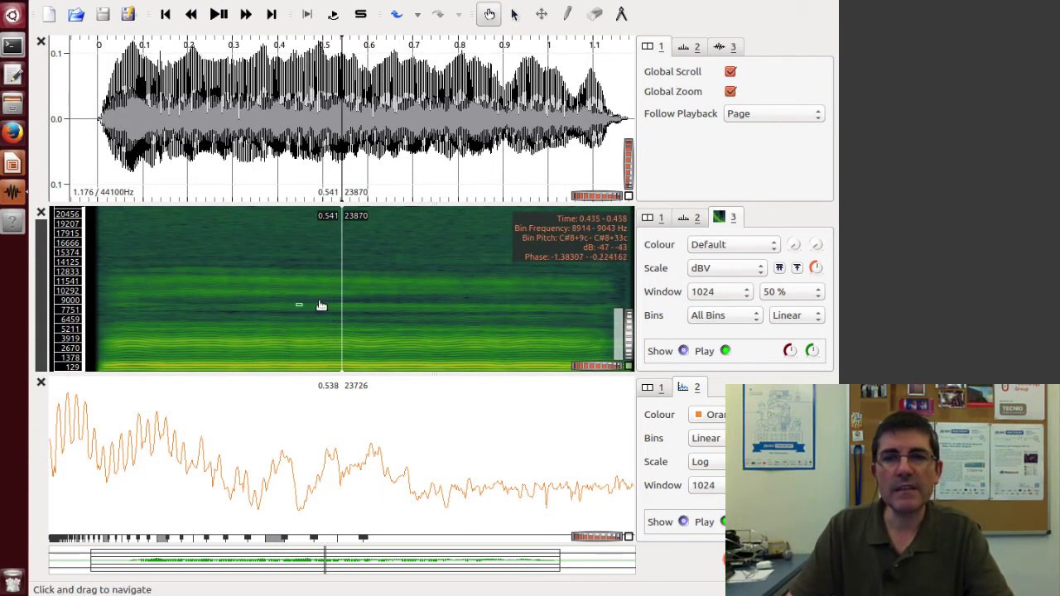
# - In Preferences' Analysis tab, change the spectral window shape from Blackman to Rectangular
pyautogui.click(40, 3)
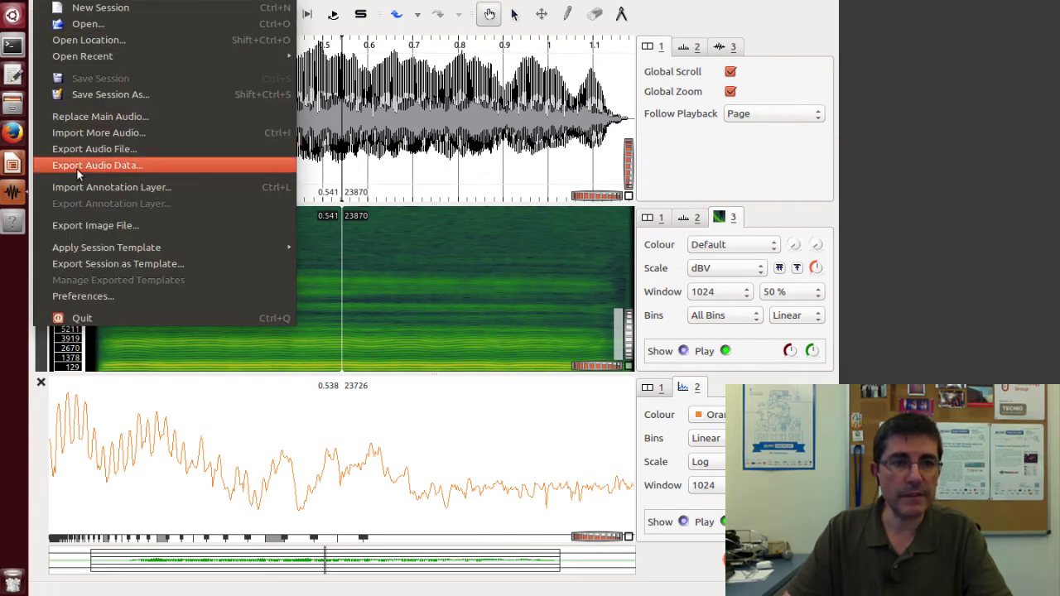
pyautogui.click(80, 300)
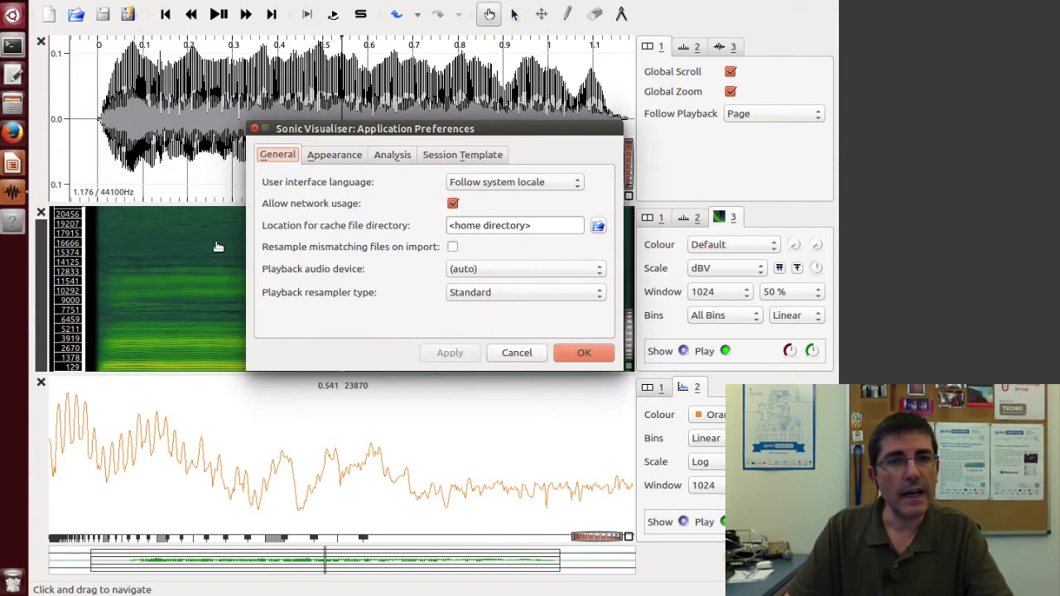
pyautogui.click(398, 155)
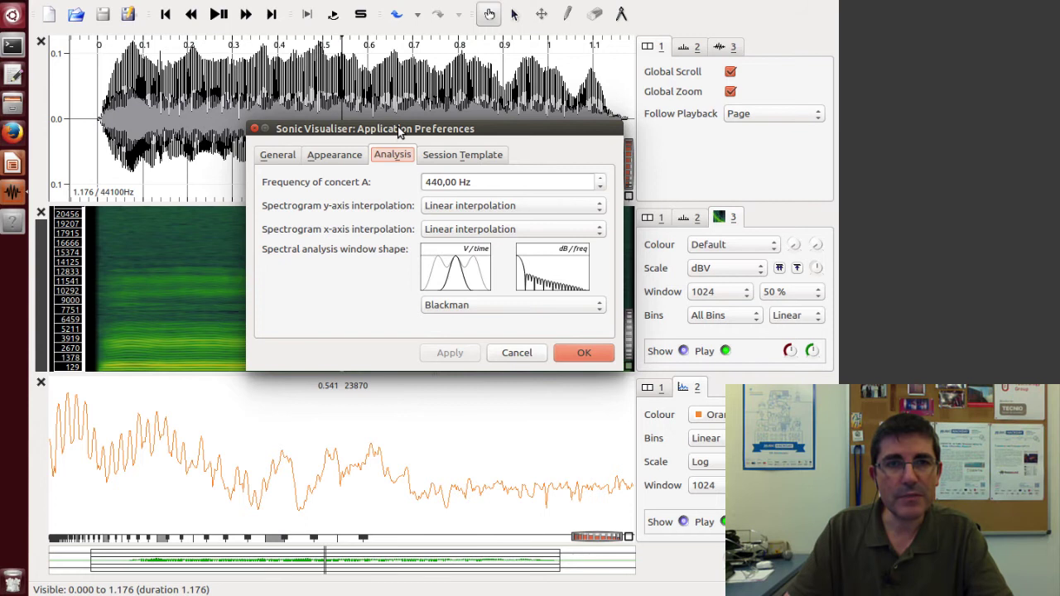
pyautogui.moveTo(397, 133); pyautogui.dragTo(606, 11)
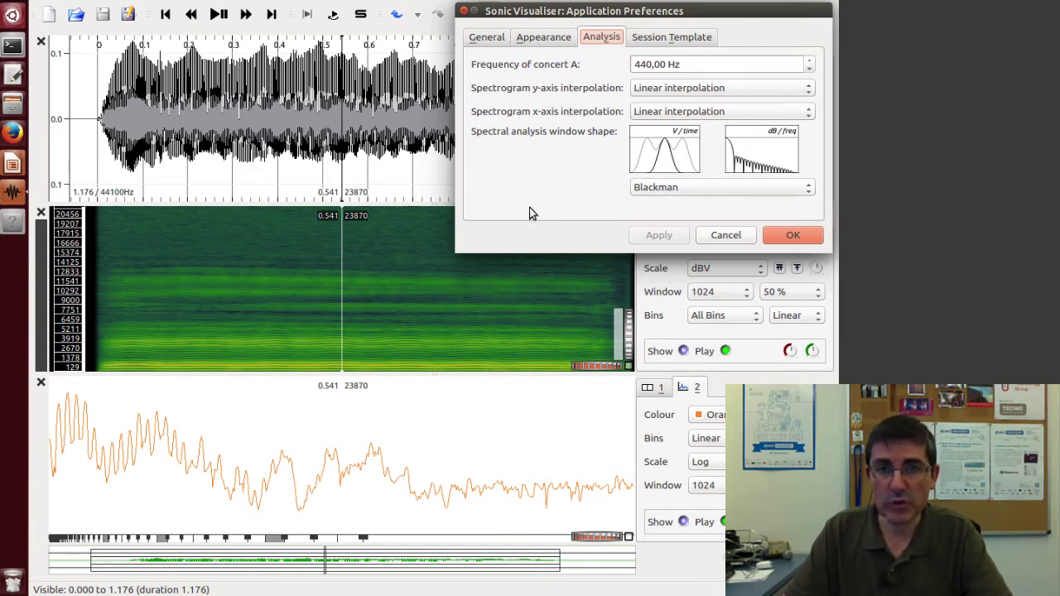
pyautogui.click(656, 188)
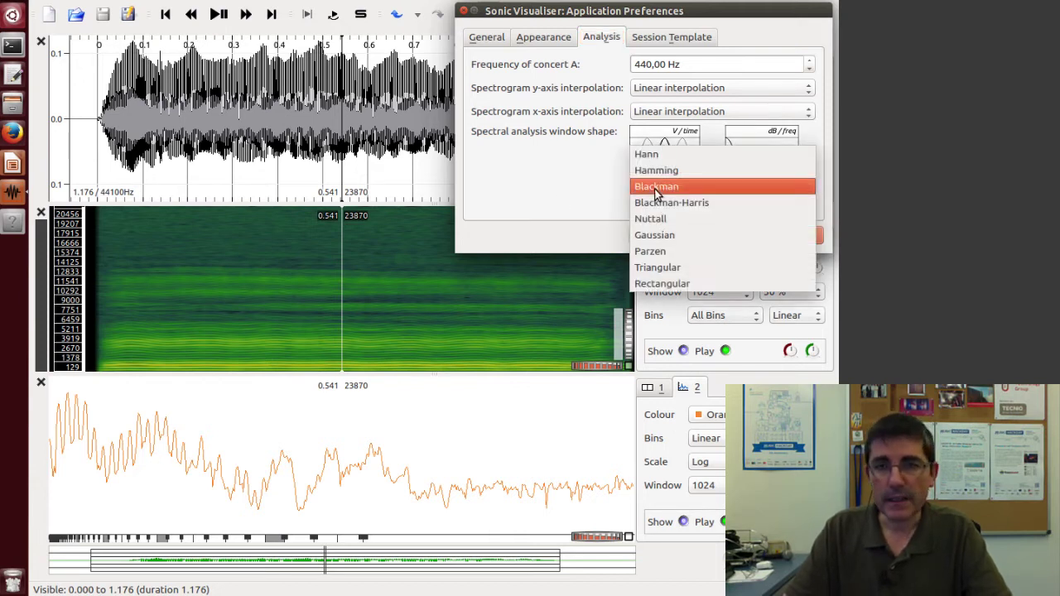
pyautogui.click(656, 284)
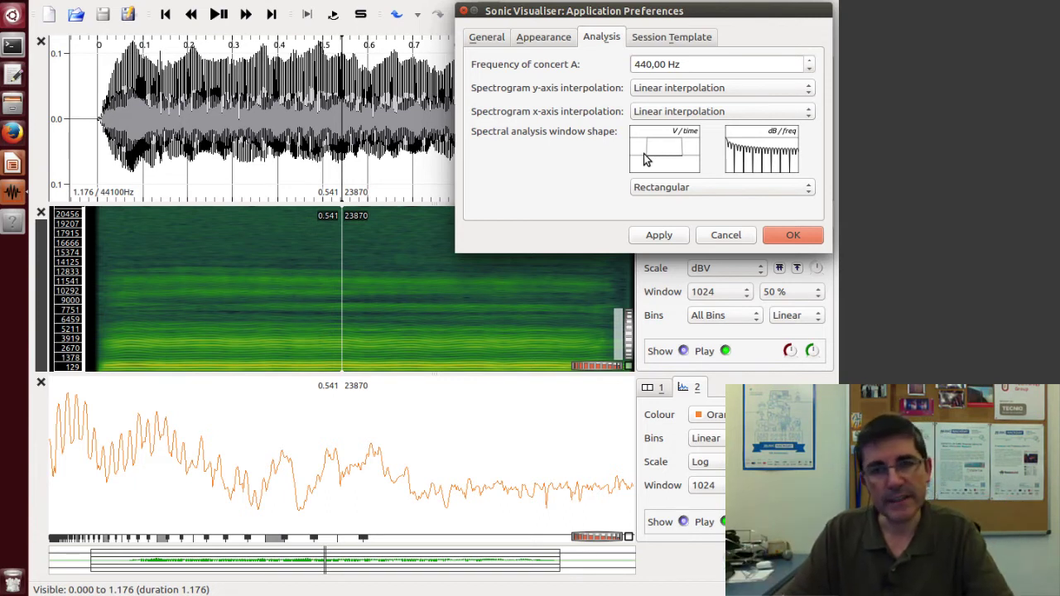
# - Apply the Rectangular window, then switch the shape to Blackman and apply again
pyautogui.click(651, 237)
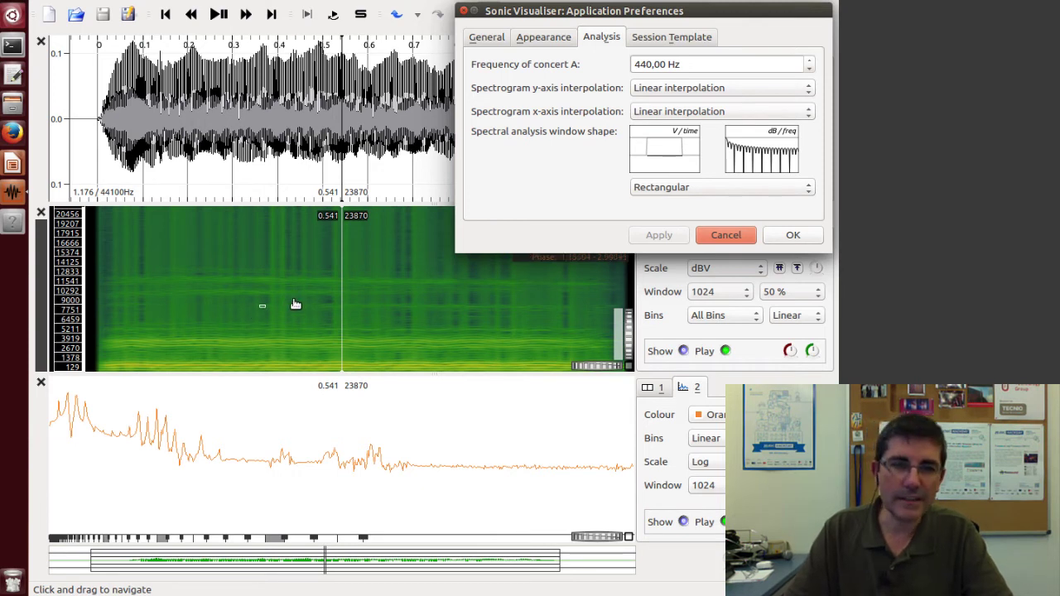
pyautogui.click(652, 189)
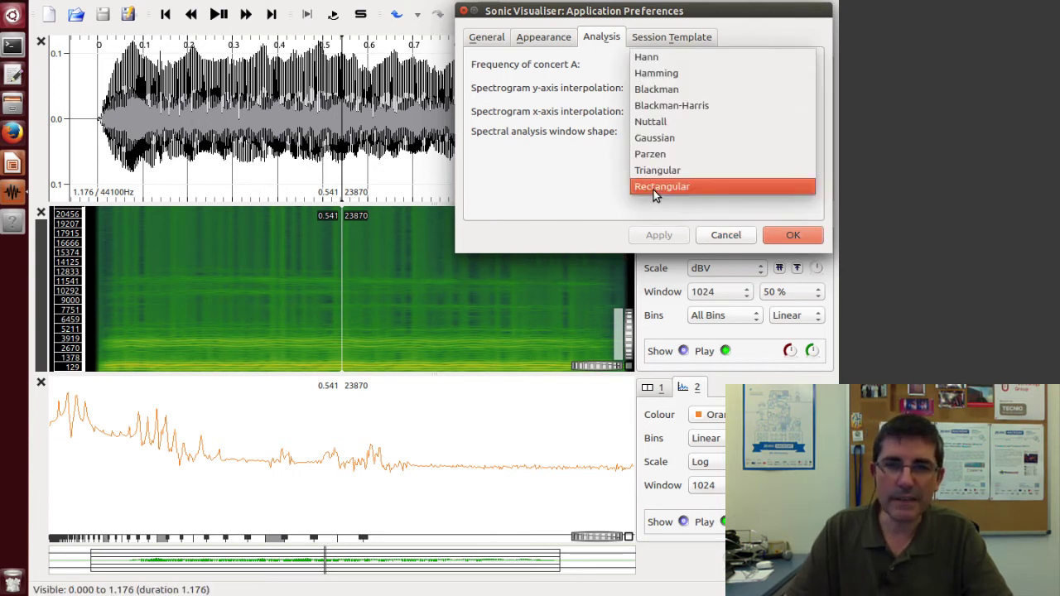
pyautogui.click(661, 90)
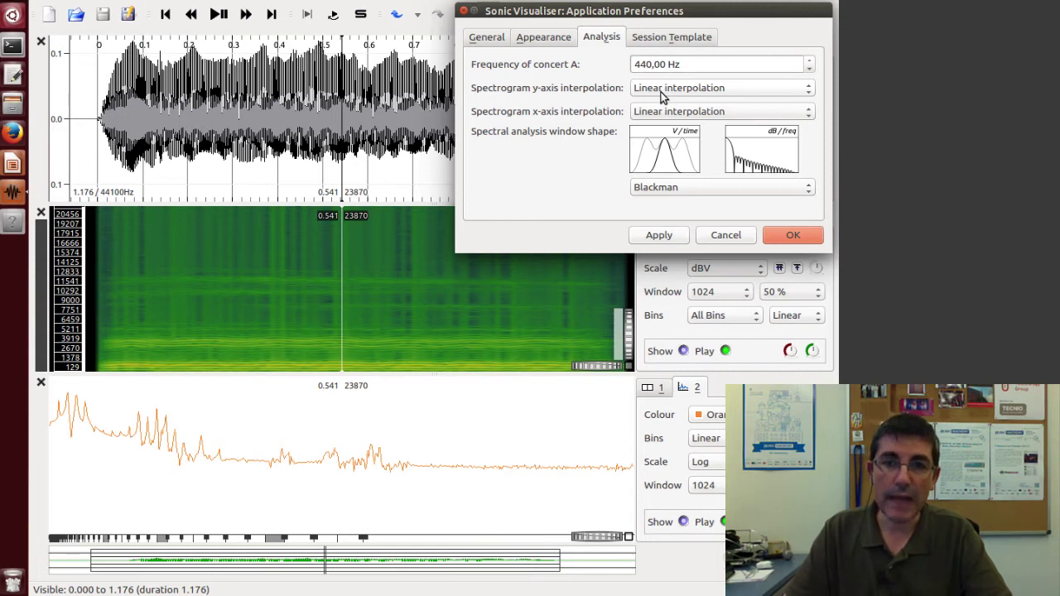
pyautogui.click(657, 236)
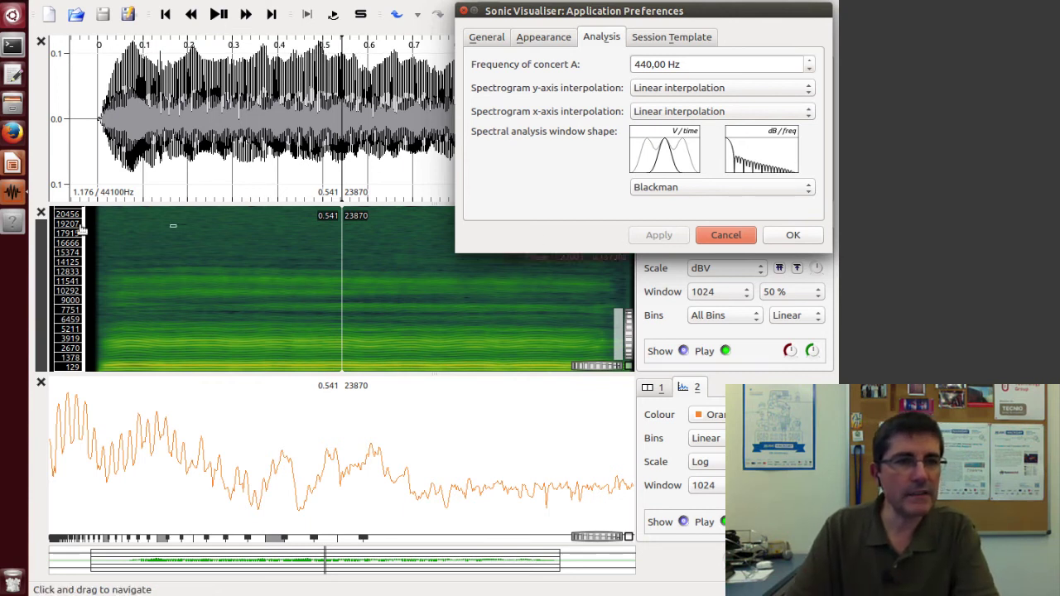
# - Bring the sms-tools GUI forward and select the DFT tab
pyautogui.click(10, 225)
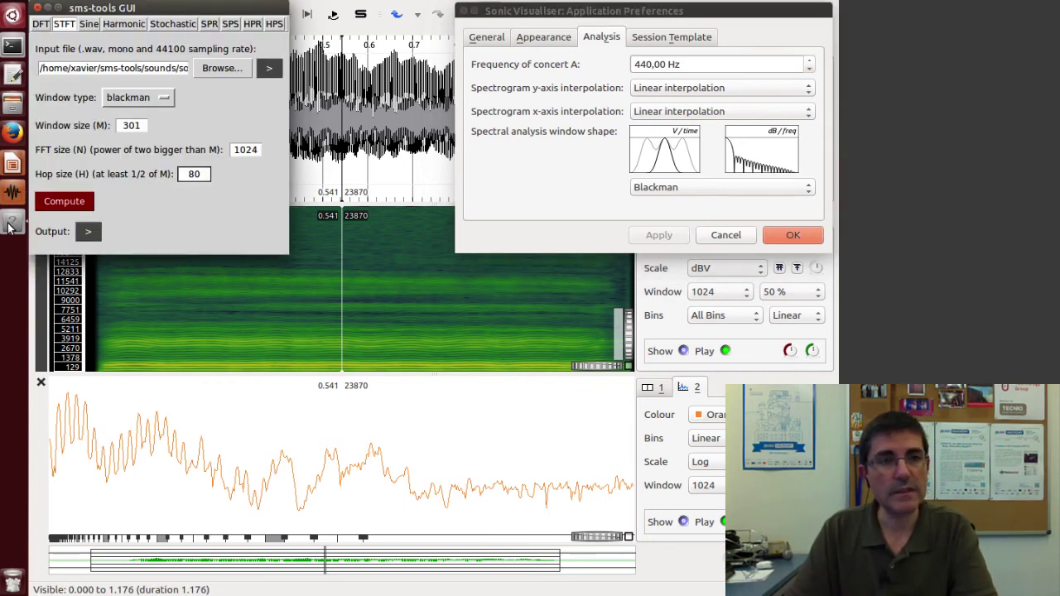
pyautogui.click(197, 174)
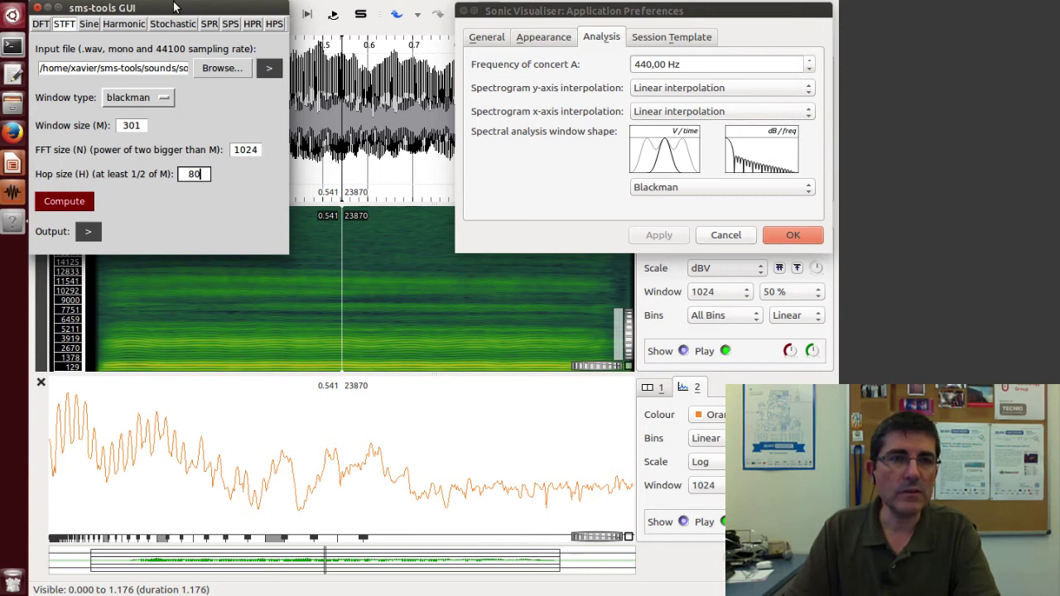
pyautogui.click(39, 26)
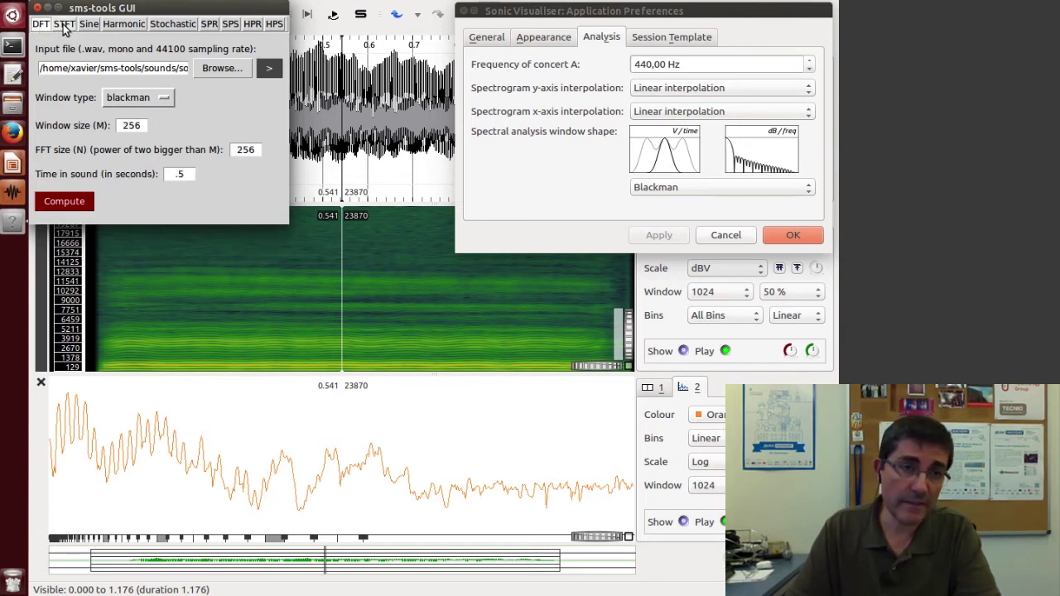
pyautogui.click(64, 25)
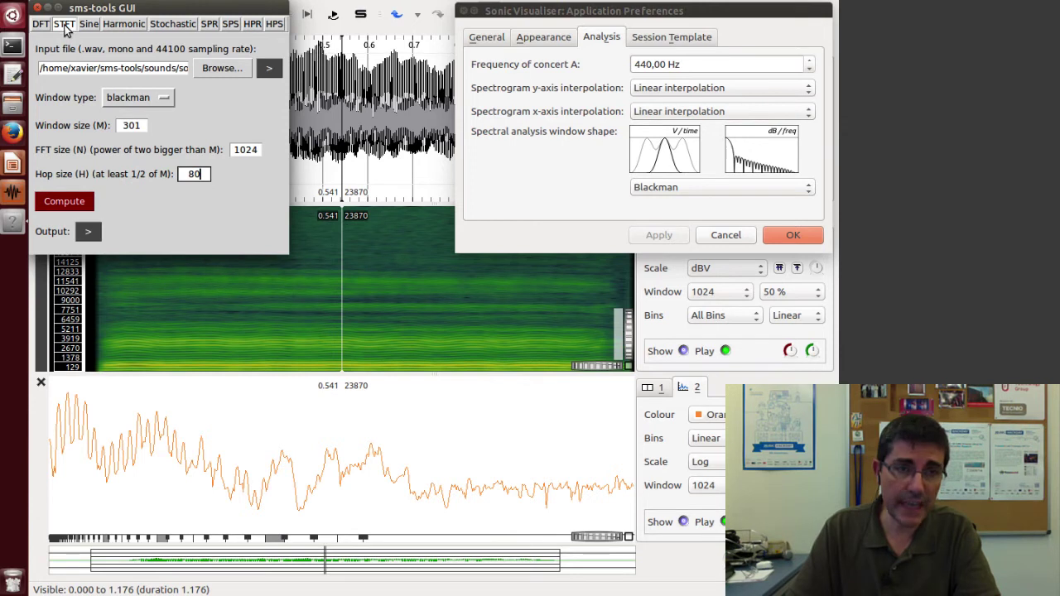
pyautogui.click(42, 26)
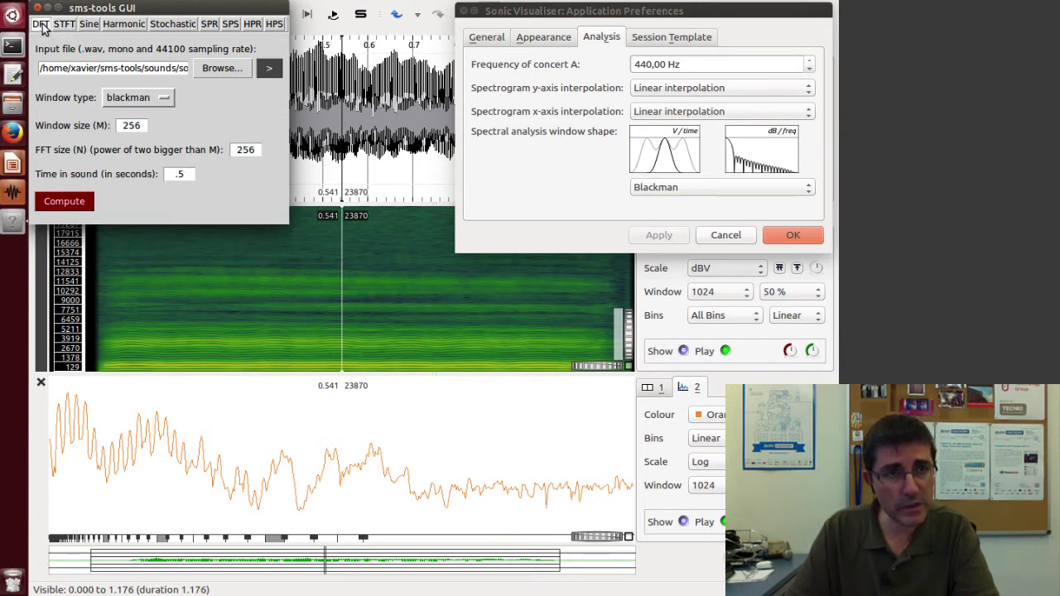
# - Load soprano-E4.wav as the DFT input sound
pyautogui.click(226, 71)
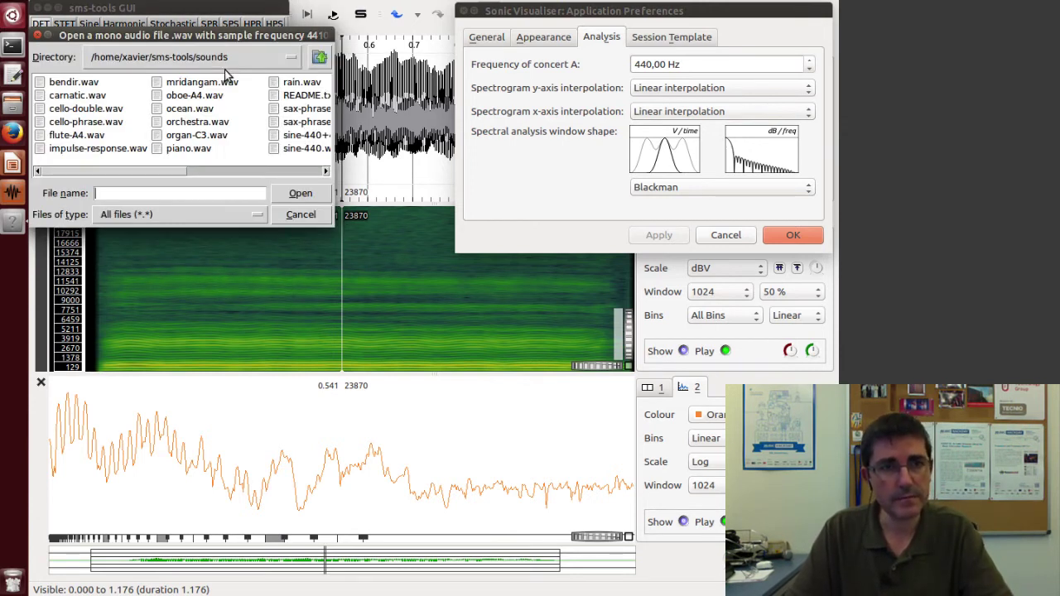
pyautogui.doubleClick(189, 148)
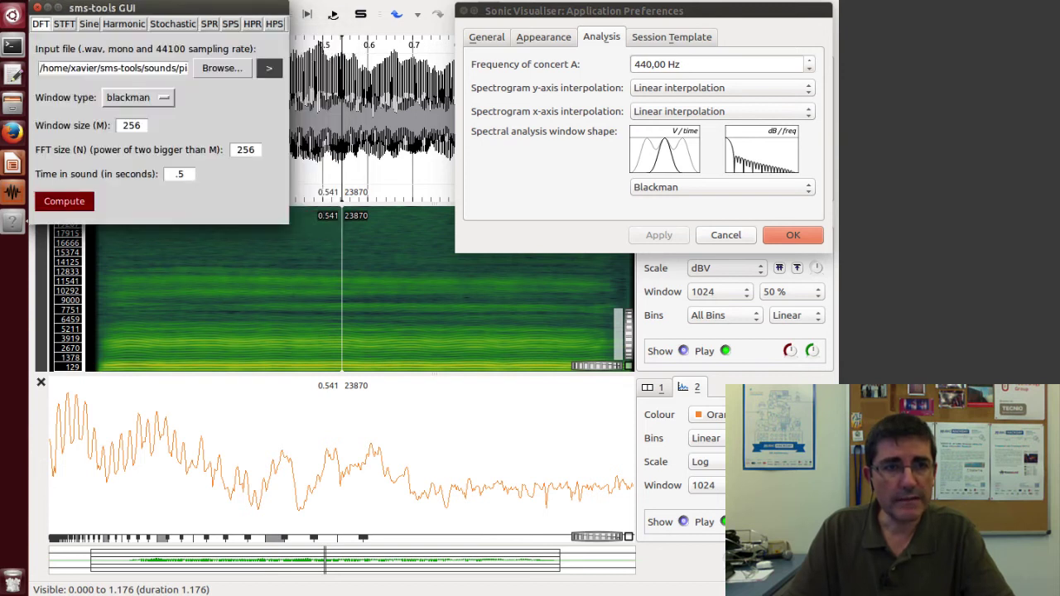
pyautogui.click(225, 70)
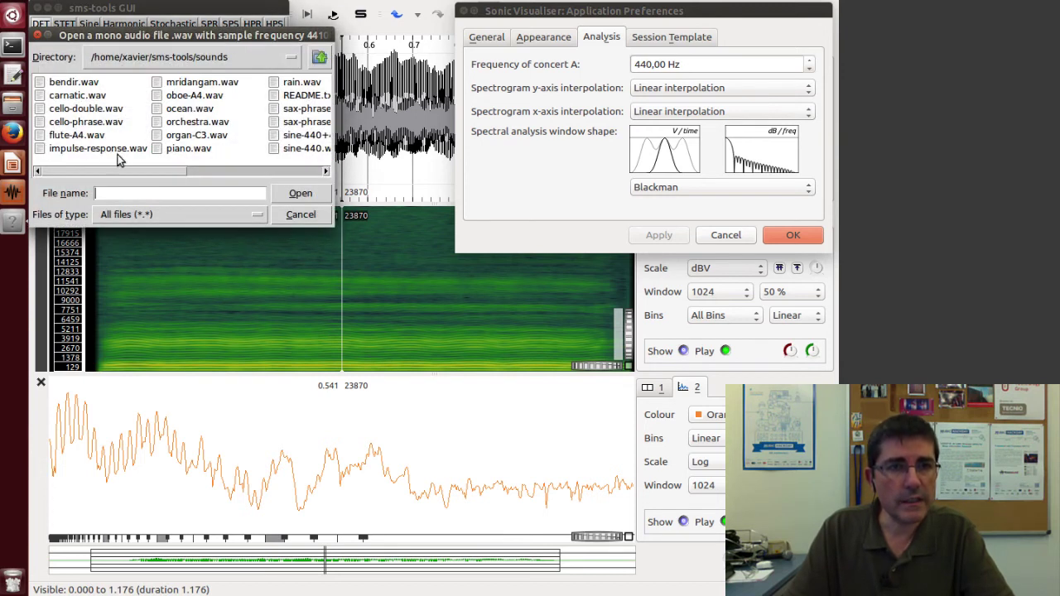
pyautogui.hscroll(2, 220, 176)
pyautogui.hscroll(2, 220, 176)
pyautogui.click(146, 108)
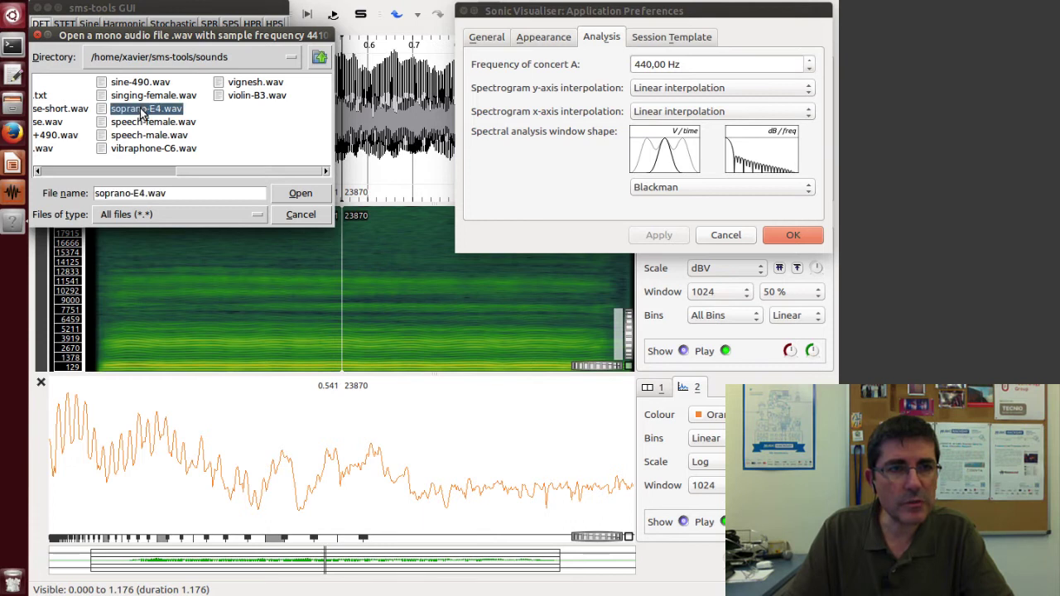
pyautogui.click(153, 95)
pyautogui.click(132, 108)
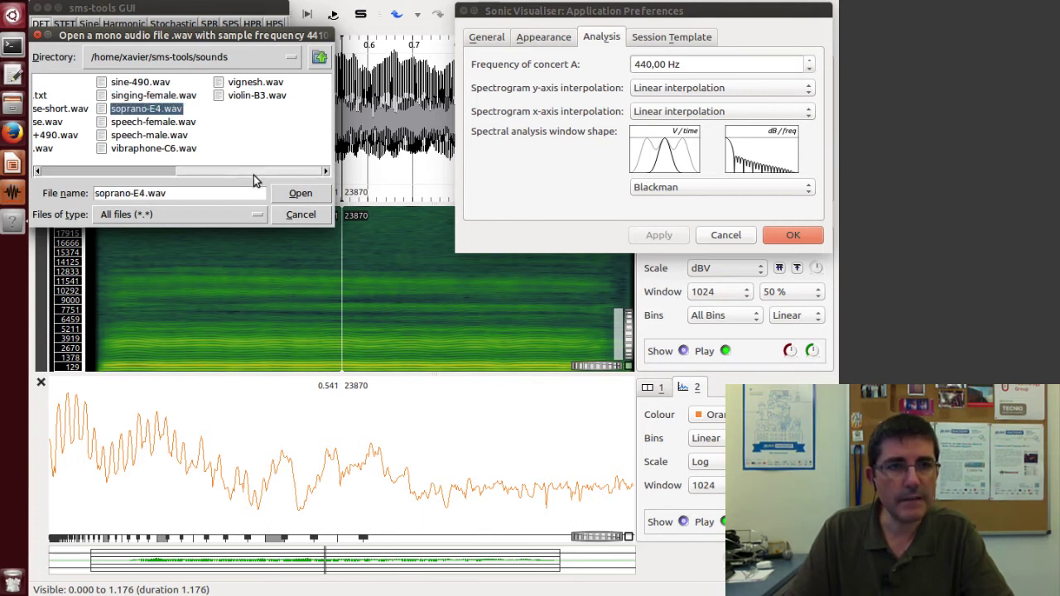
pyautogui.click(298, 193)
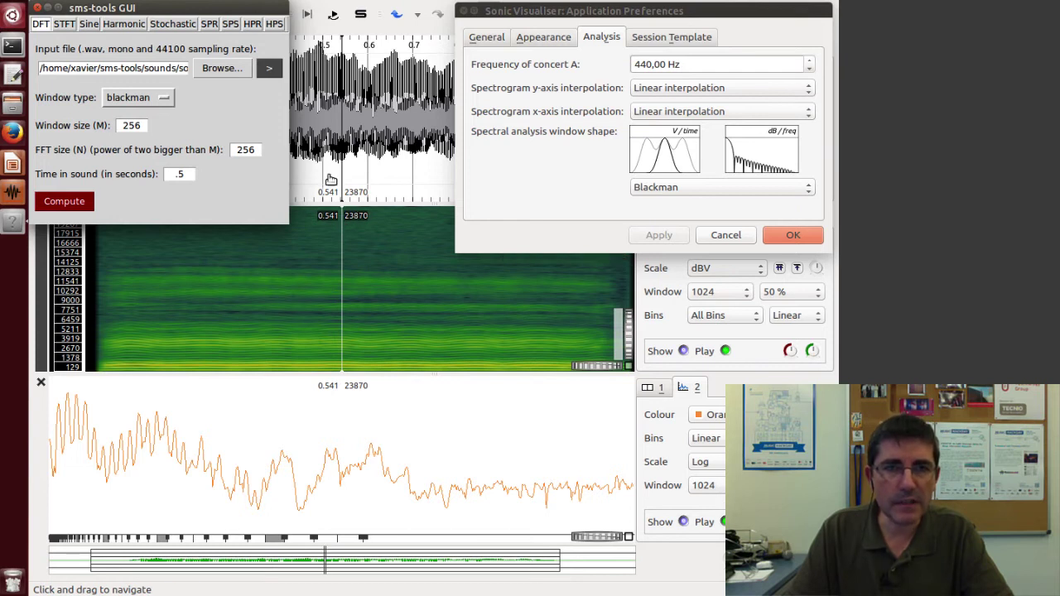
# - Set the DFT window size to 1024 and FFT size to 1024
pyautogui.doubleClick(133, 125)
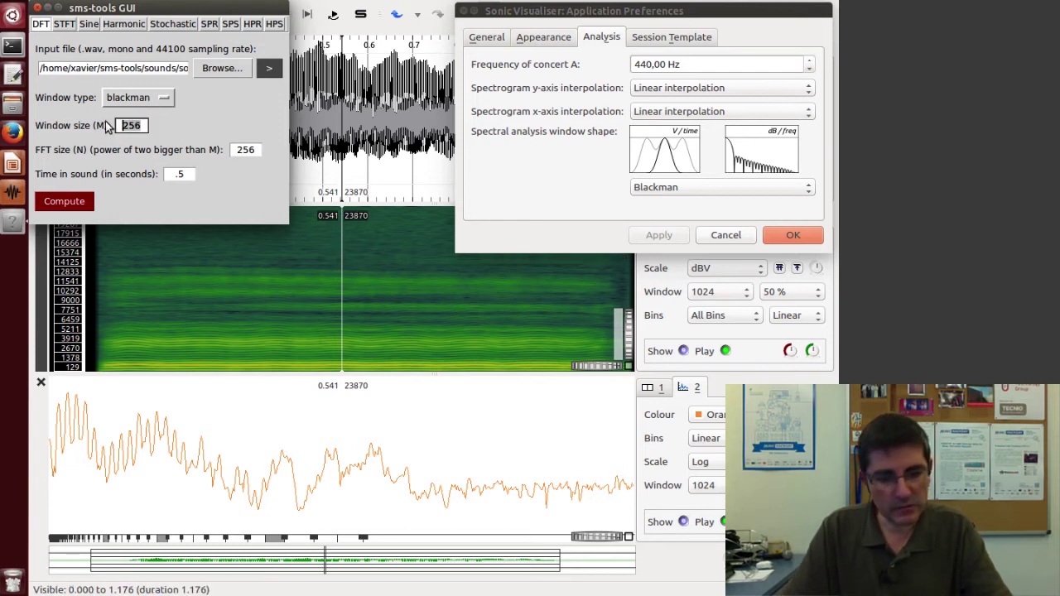
pyautogui.write('1024')
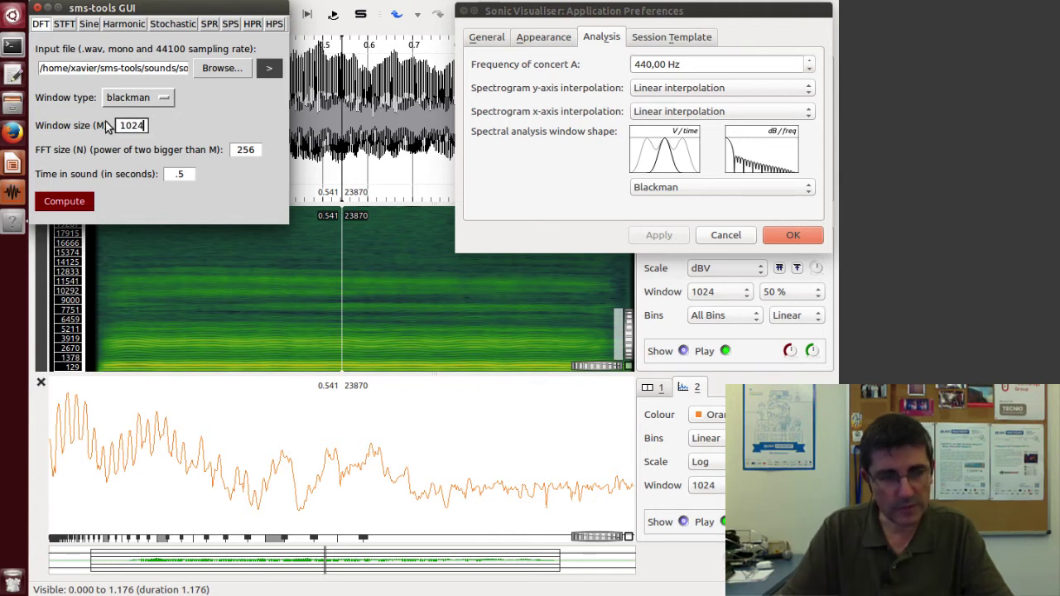
pyautogui.click(243, 150)
pyautogui.press('BackSpace')
pyautogui.press('BackSpace')
pyautogui.press('BackSpace')
pyautogui.write('1024')
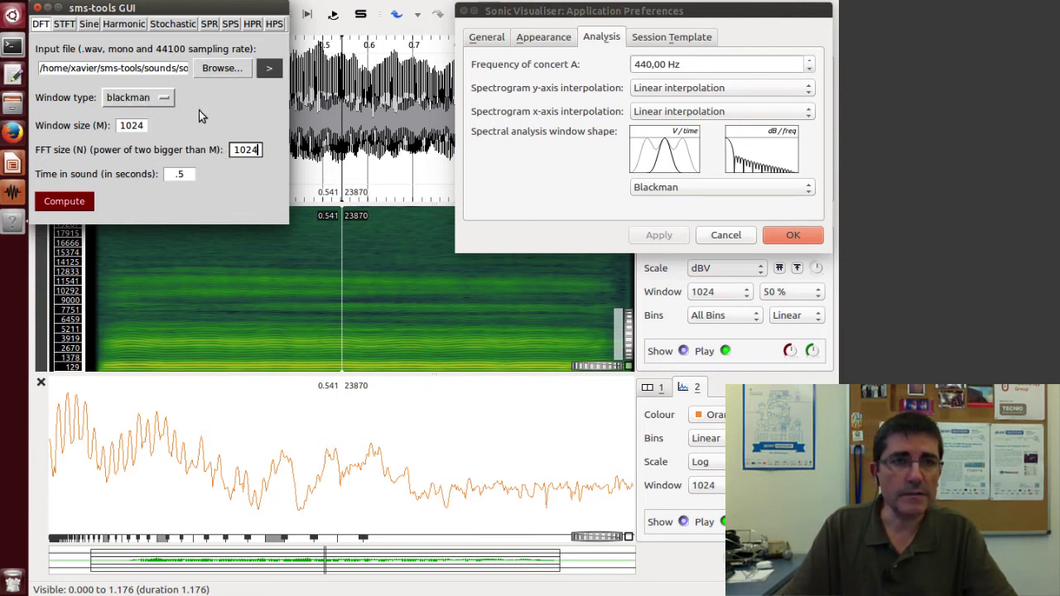
# - Compute the DFT of soprano-E4.wav and move the Figure 1 plot window slightly up
pyautogui.click(49, 204)
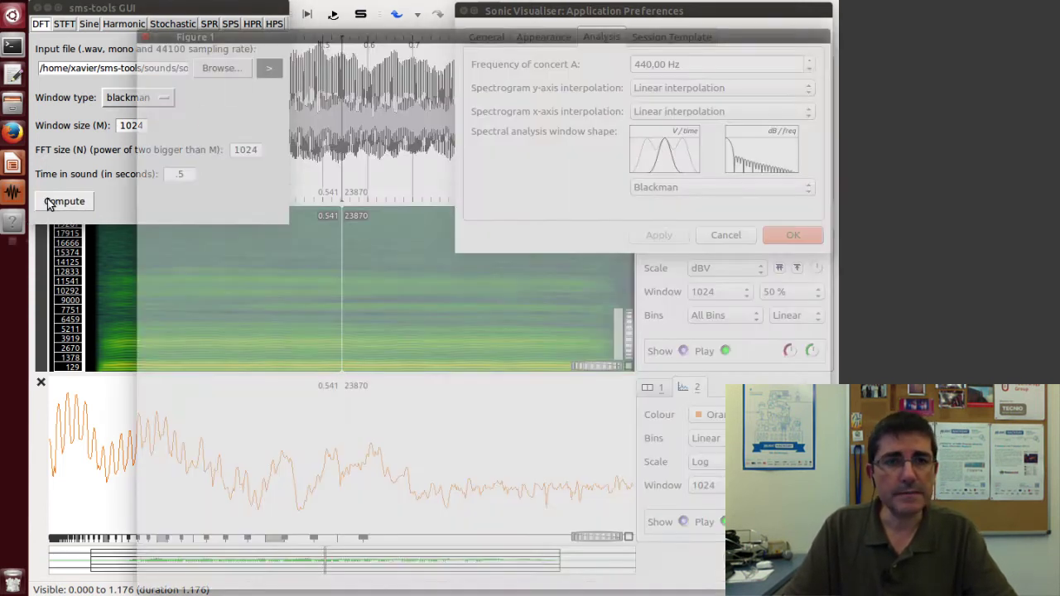
pyautogui.moveTo(292, 35); pyautogui.dragTo(296, 16)
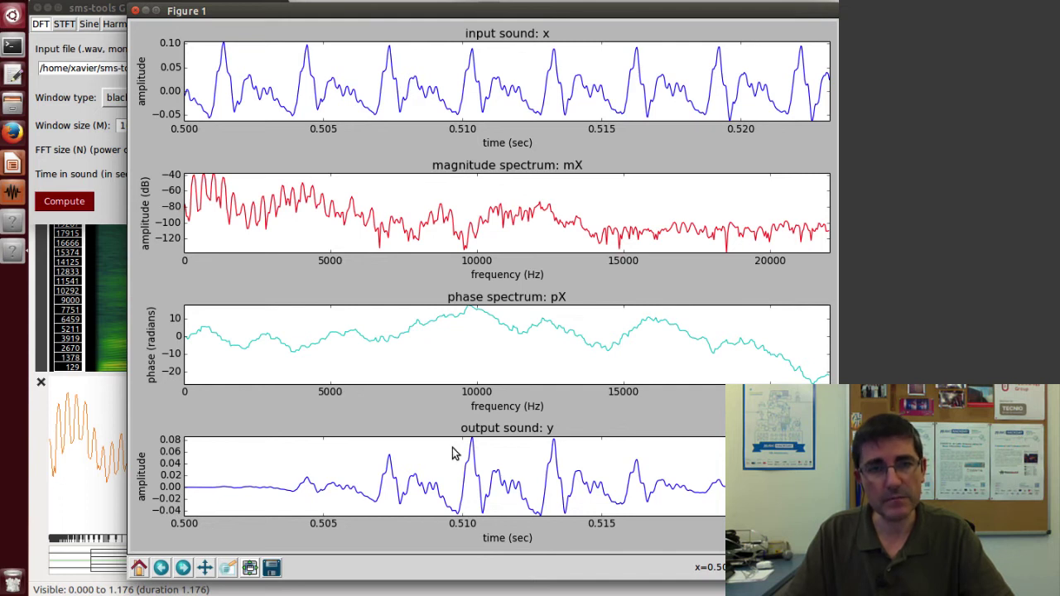
# - Recompute the DFT with window size 256 and FFT size 256
pyautogui.click(108, 203)
pyautogui.moveTo(142, 123); pyautogui.dragTo(119, 125)
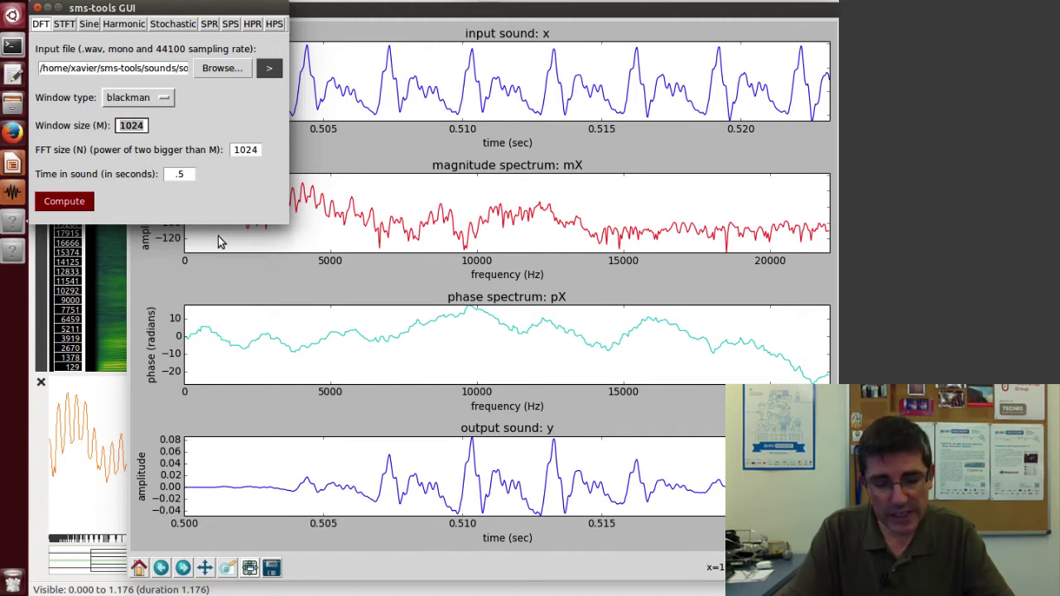
pyautogui.write('256')
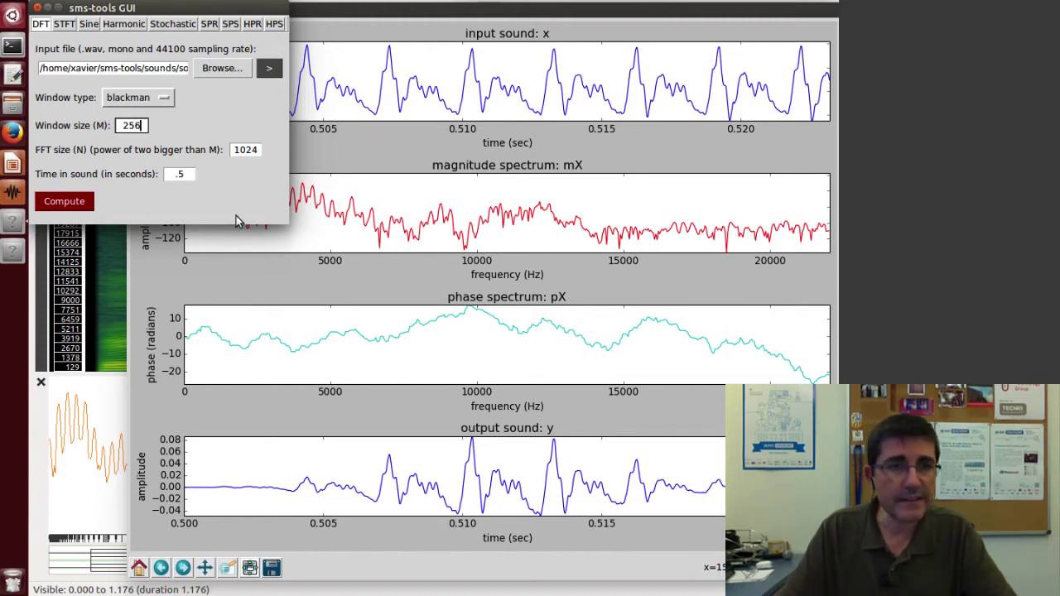
pyautogui.moveTo(257, 150); pyautogui.dragTo(234, 150)
pyautogui.write('256')
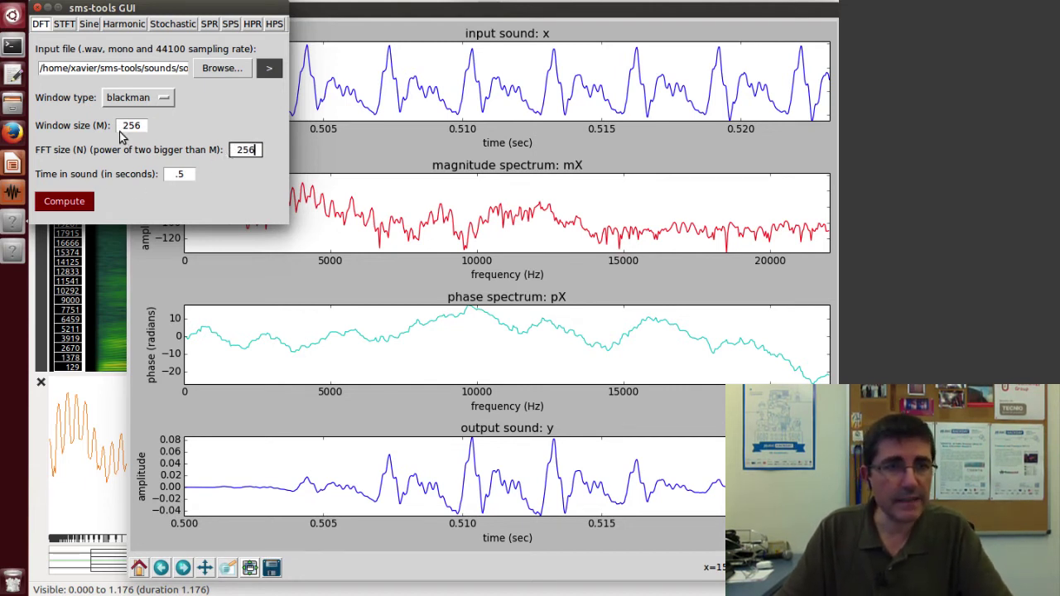
pyautogui.click(83, 207)
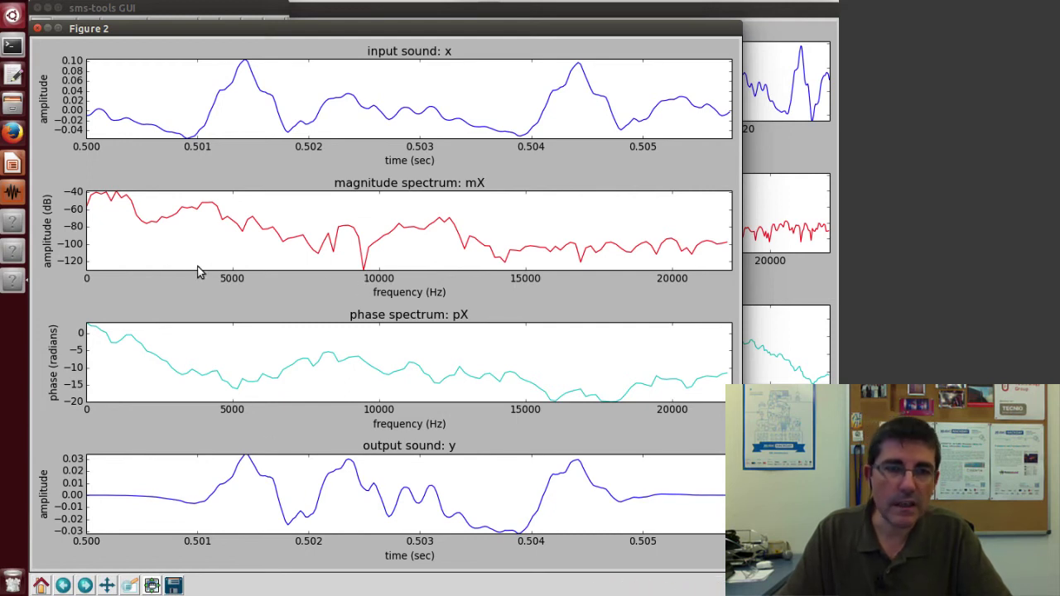
# - Close the previous plot window and set the FFT size to 1024
pyautogui.click(37, 29)
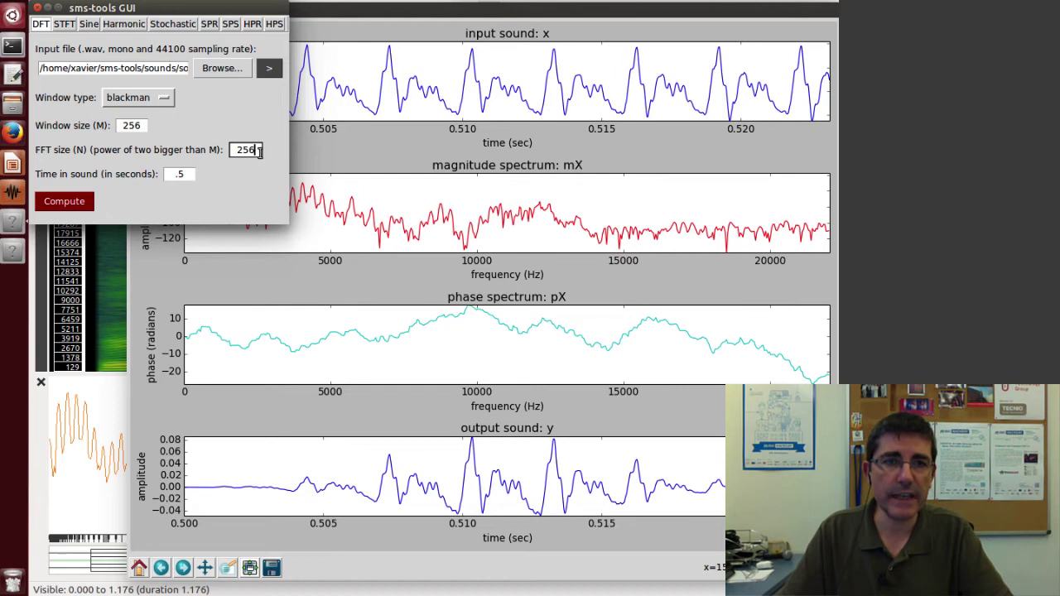
pyautogui.moveTo(257, 150); pyautogui.dragTo(232, 151)
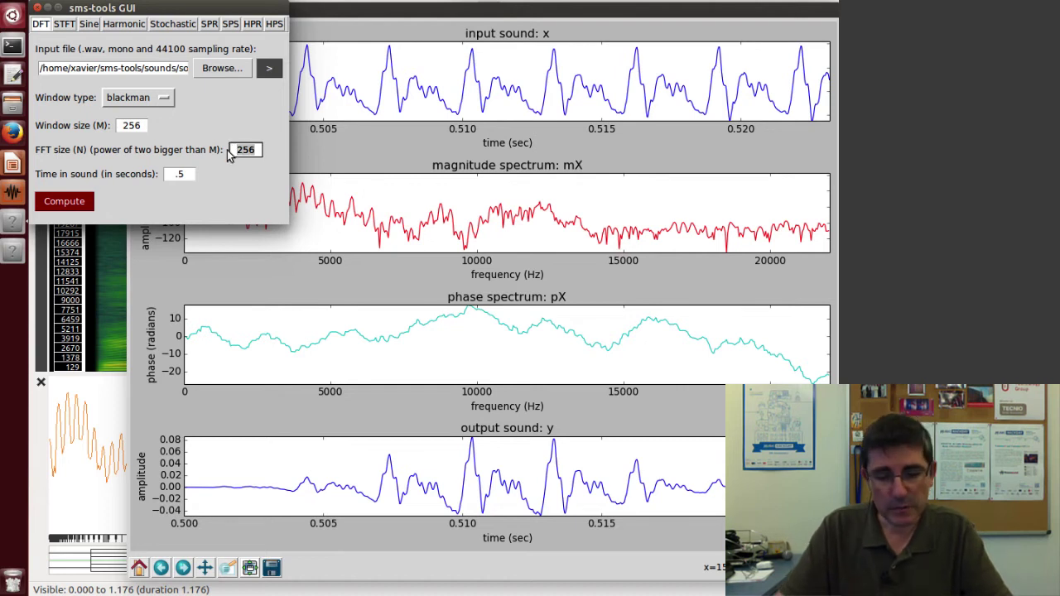
pyautogui.write('1024')
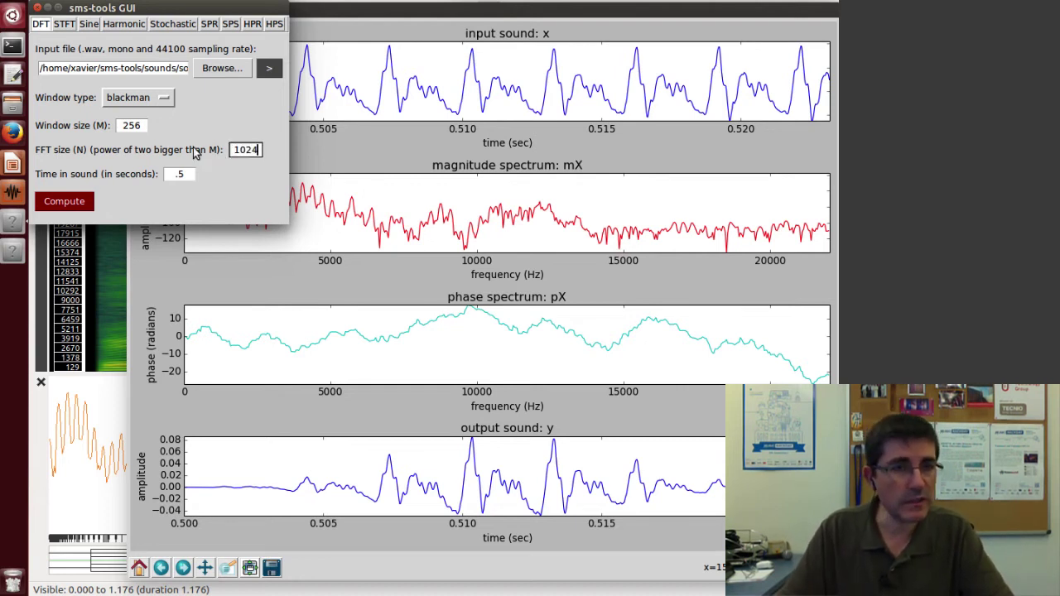
# - Recompute the DFT with an 801-sample window and move the new spectrum plot aside
pyautogui.click(141, 125)
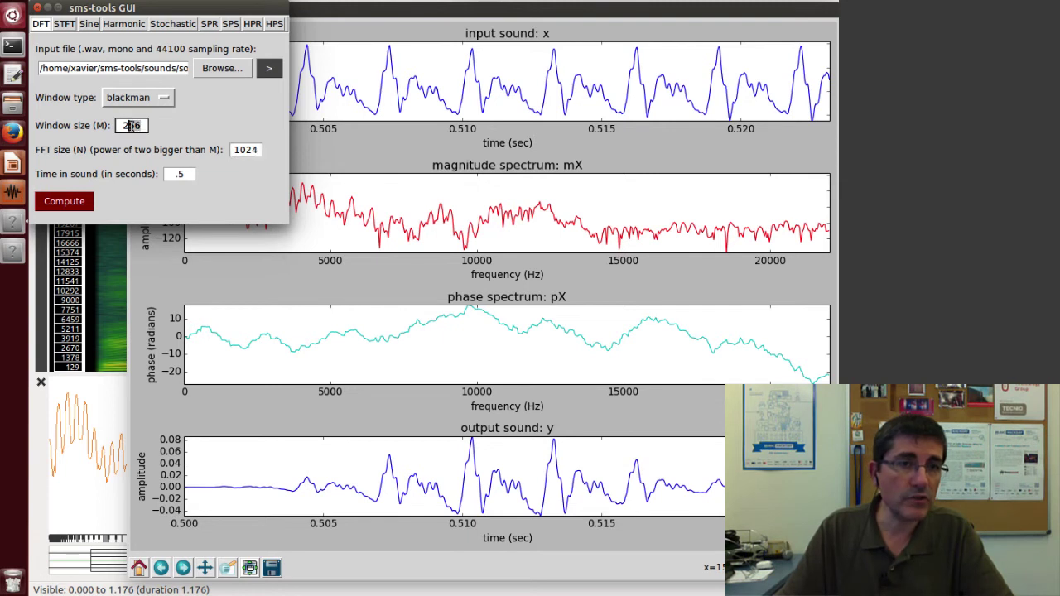
pyautogui.doubleClick(125, 126)
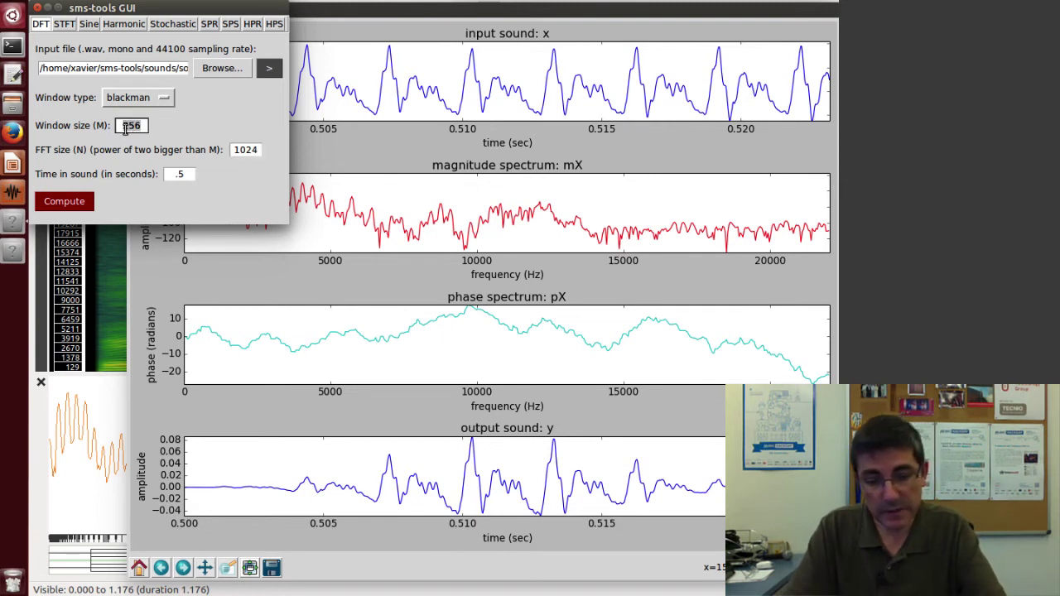
pyautogui.write('280')
pyautogui.write('1')
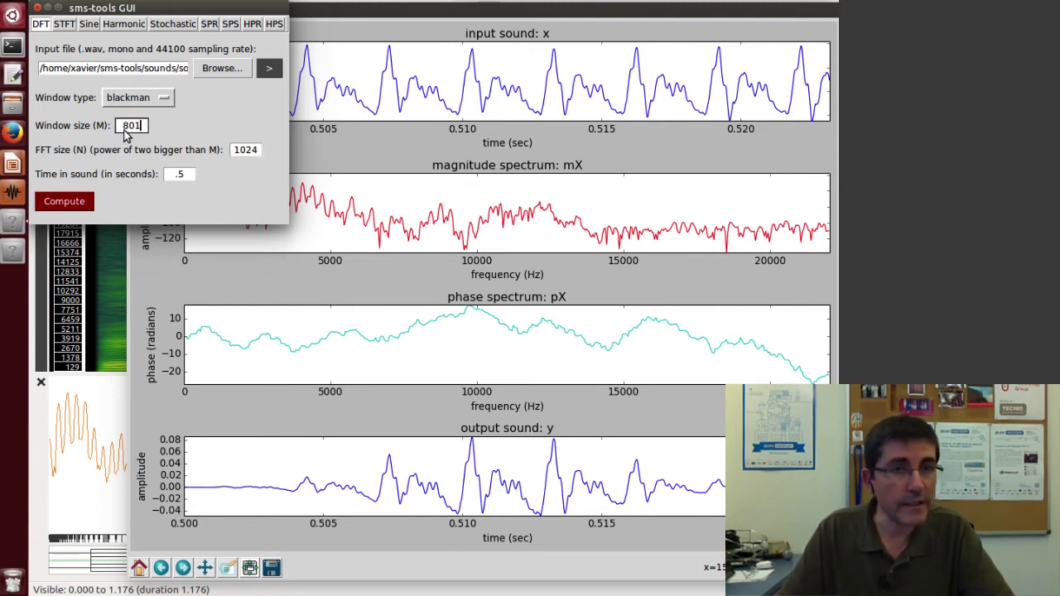
pyautogui.click(80, 202)
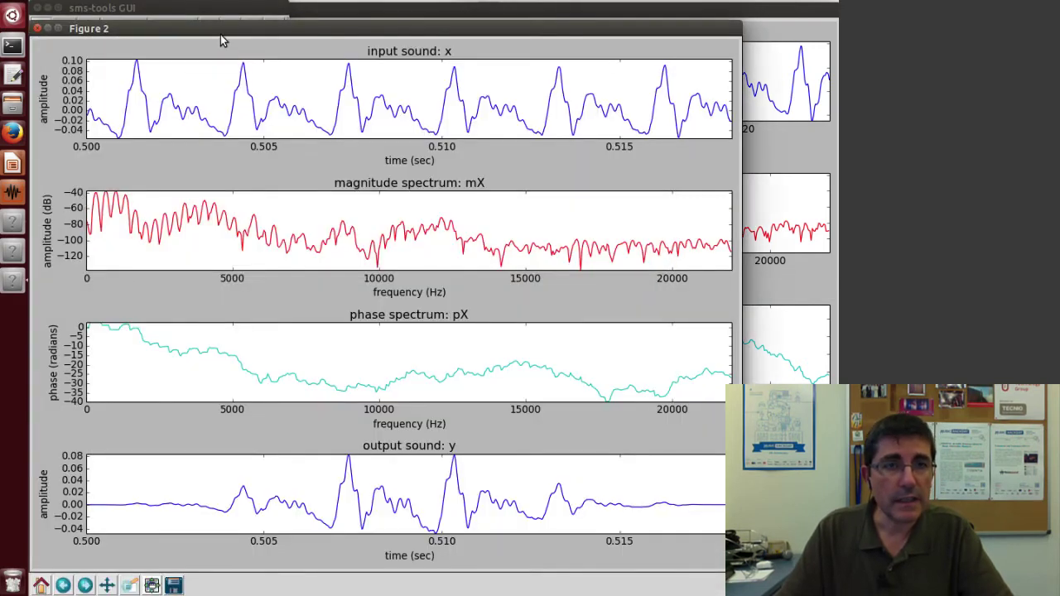
pyautogui.moveTo(221, 40); pyautogui.dragTo(325, 55)
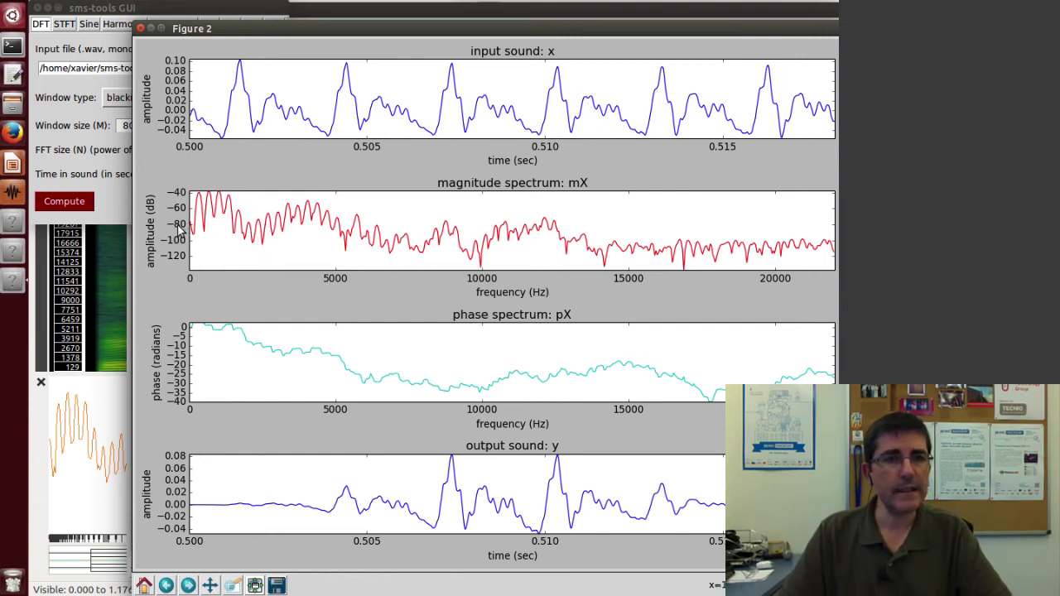
# - Switch to STFT analysis and load soprano-E4.wav as the input sound
pyautogui.click(110, 206)
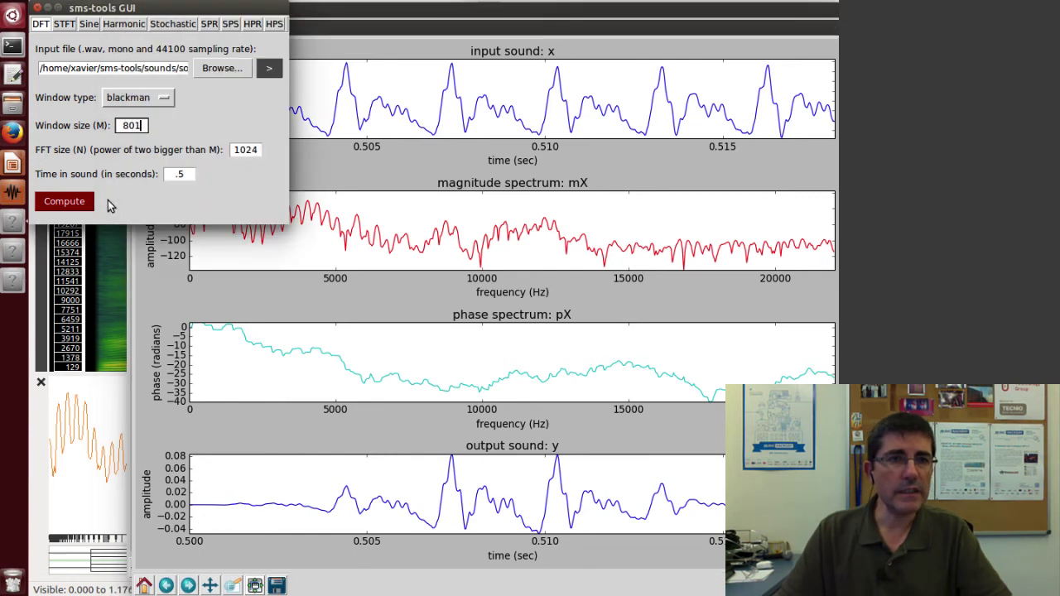
pyautogui.click(65, 25)
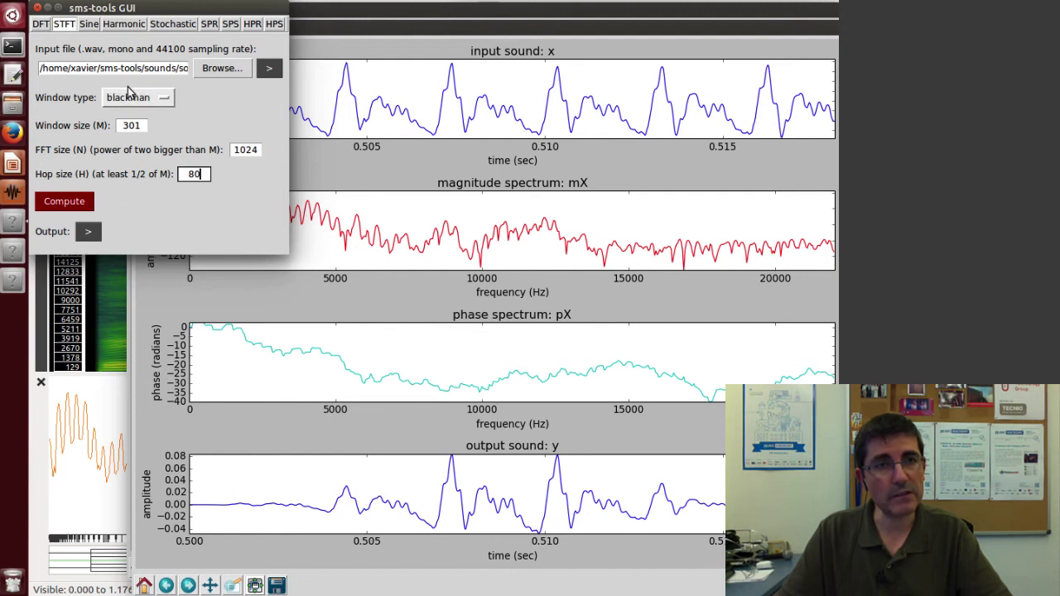
pyautogui.click(217, 72)
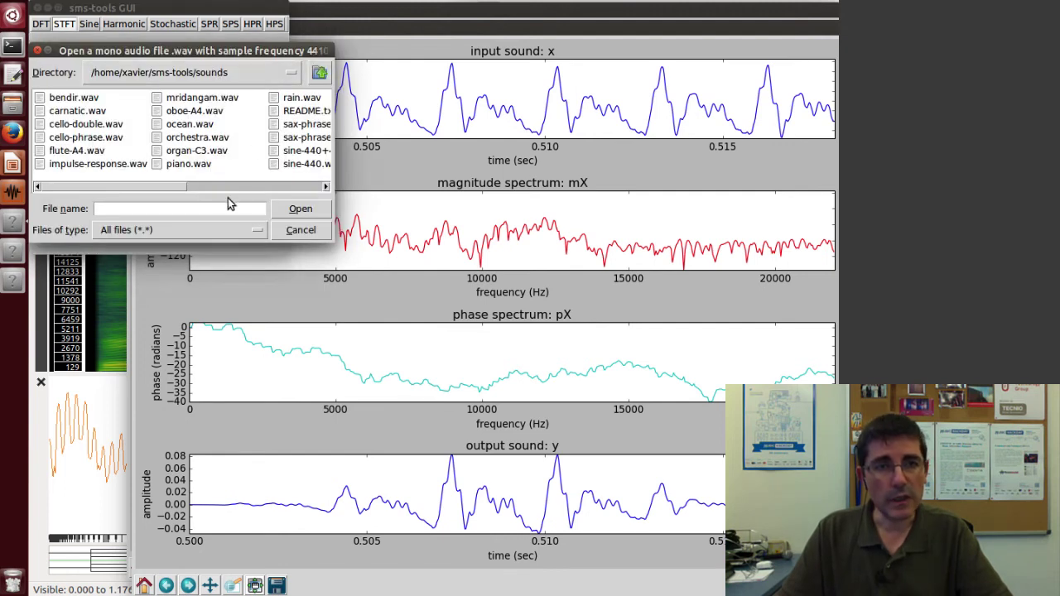
pyautogui.moveTo(186, 194); pyautogui.dragTo(254, 194)
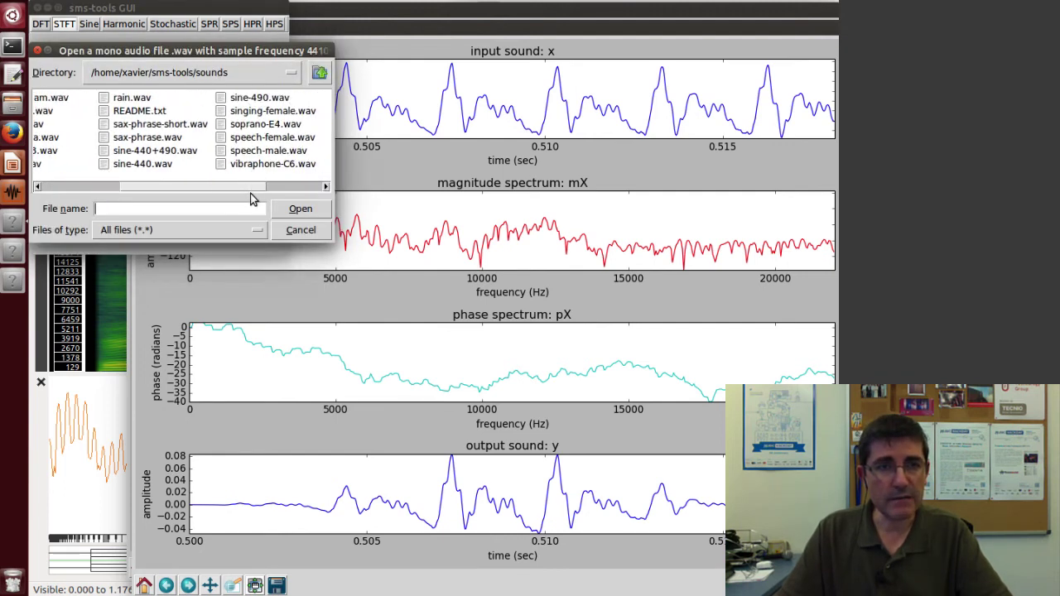
pyautogui.click(264, 122)
pyautogui.click(300, 209)
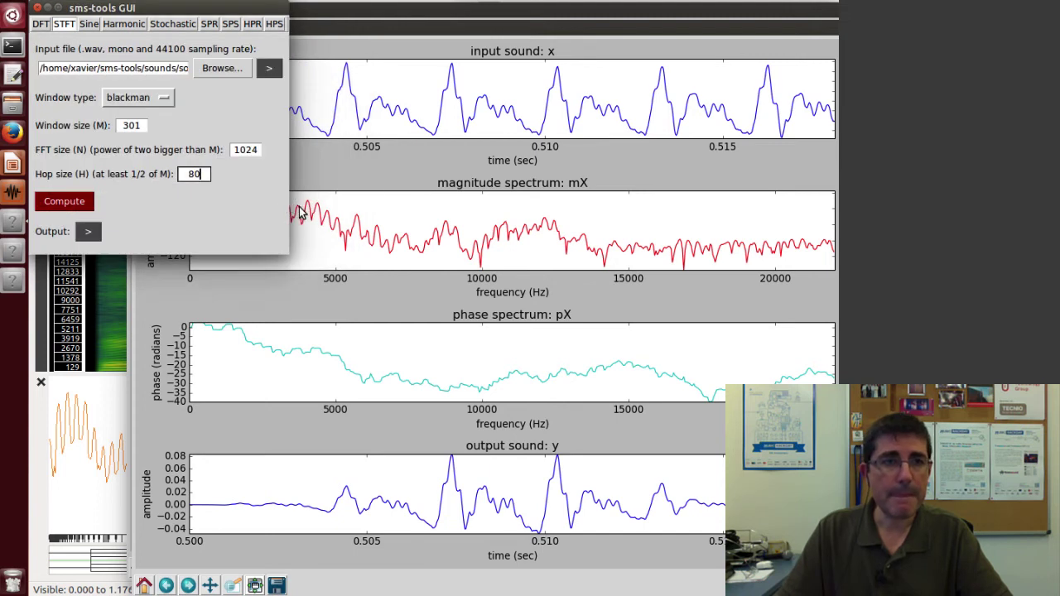
# - Set the STFT window size to 1024 and the hop size to 256
pyautogui.doubleClick(143, 125)
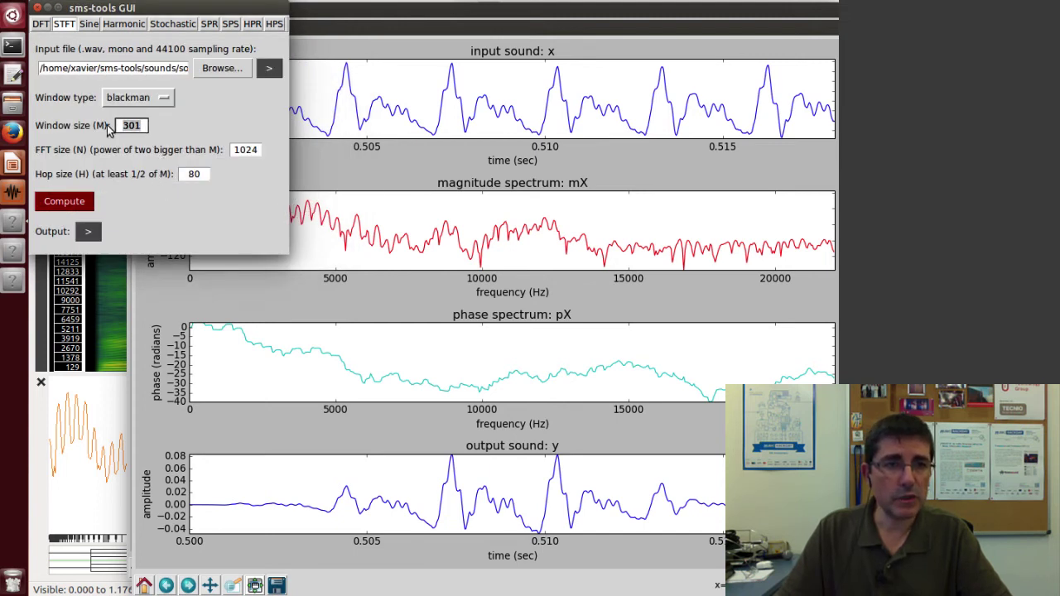
pyautogui.write('1024')
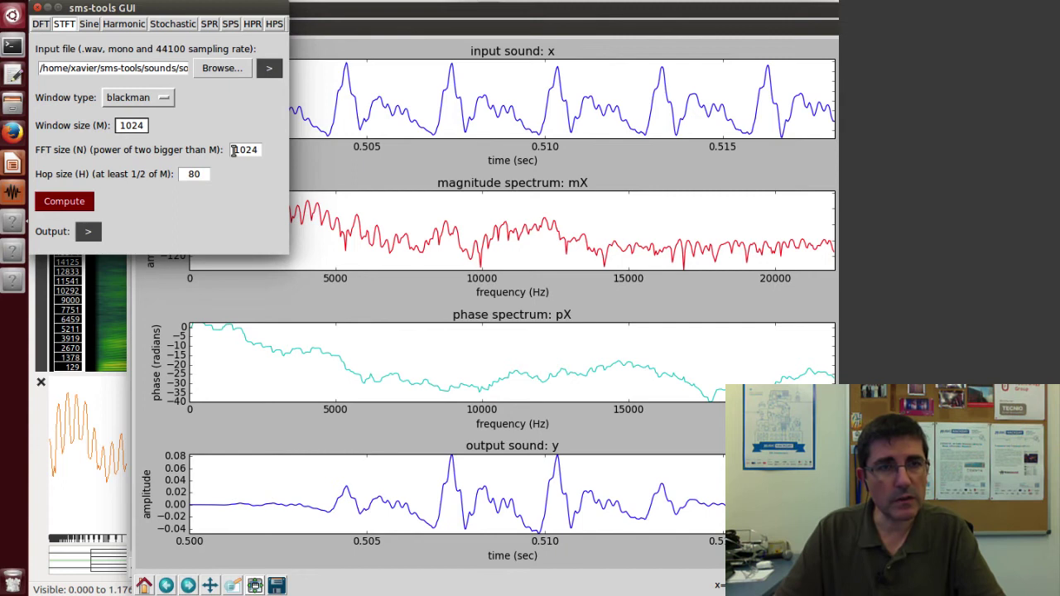
pyautogui.doubleClick(199, 175)
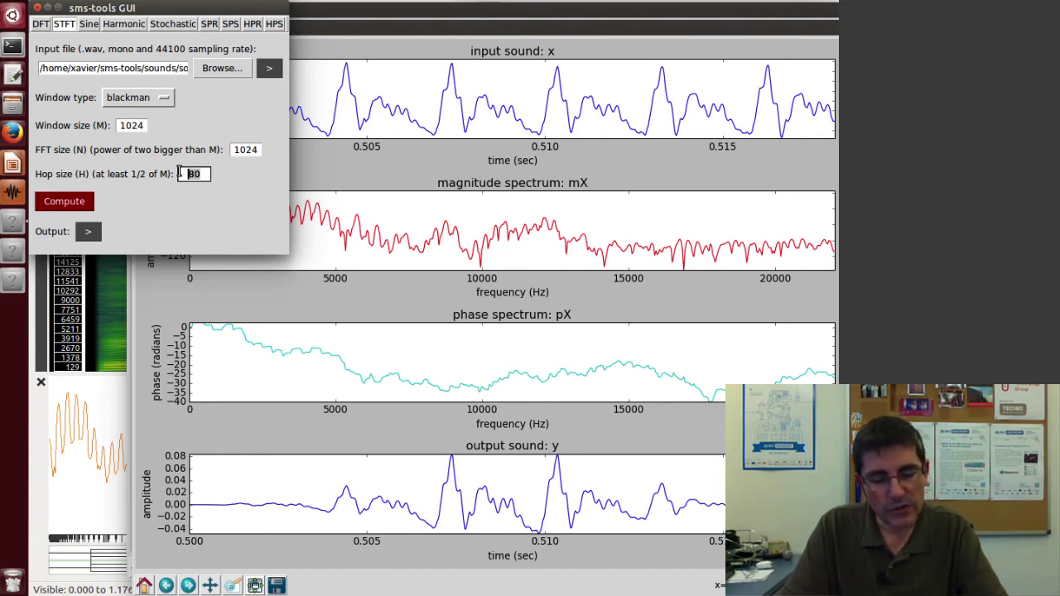
pyautogui.write('56')
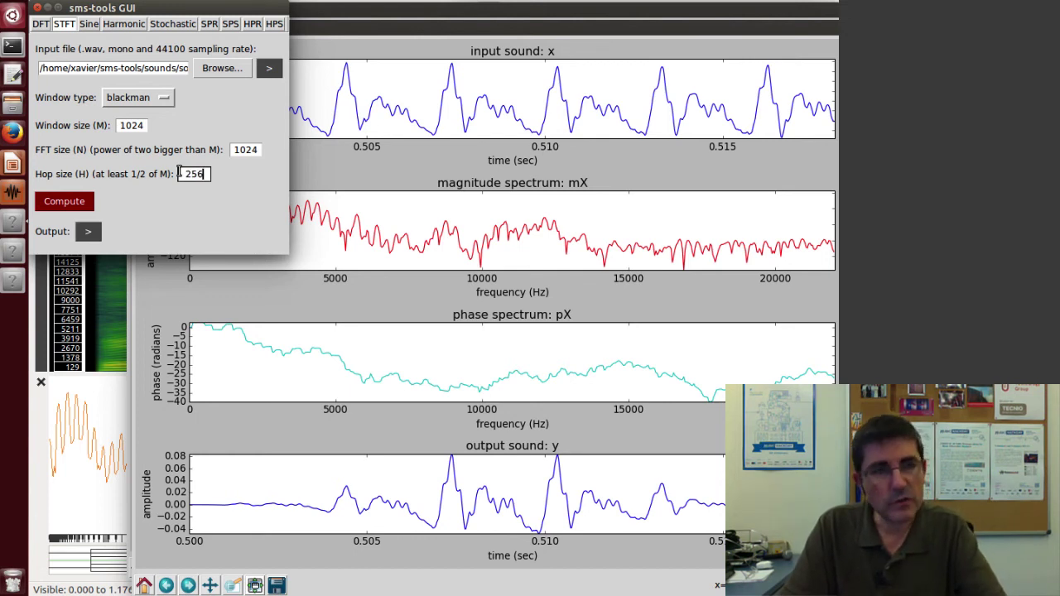
# - Compute the STFT of soprano-E4.wav with window 1024 and hop 256, and set the spectrogram figure aside
pyautogui.click(52, 204)
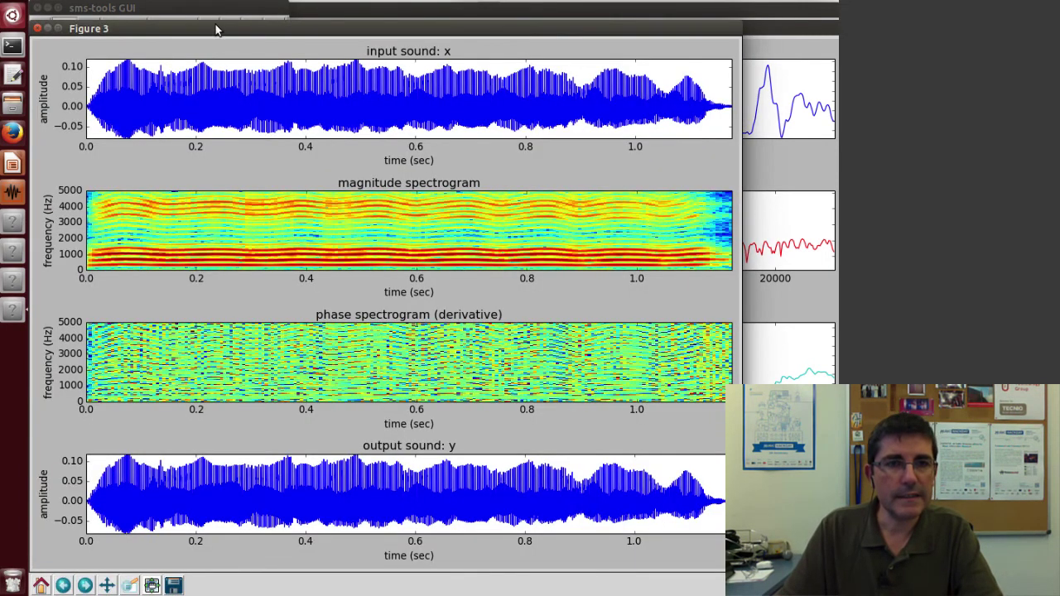
pyautogui.moveTo(215, 29); pyautogui.dragTo(306, 30)
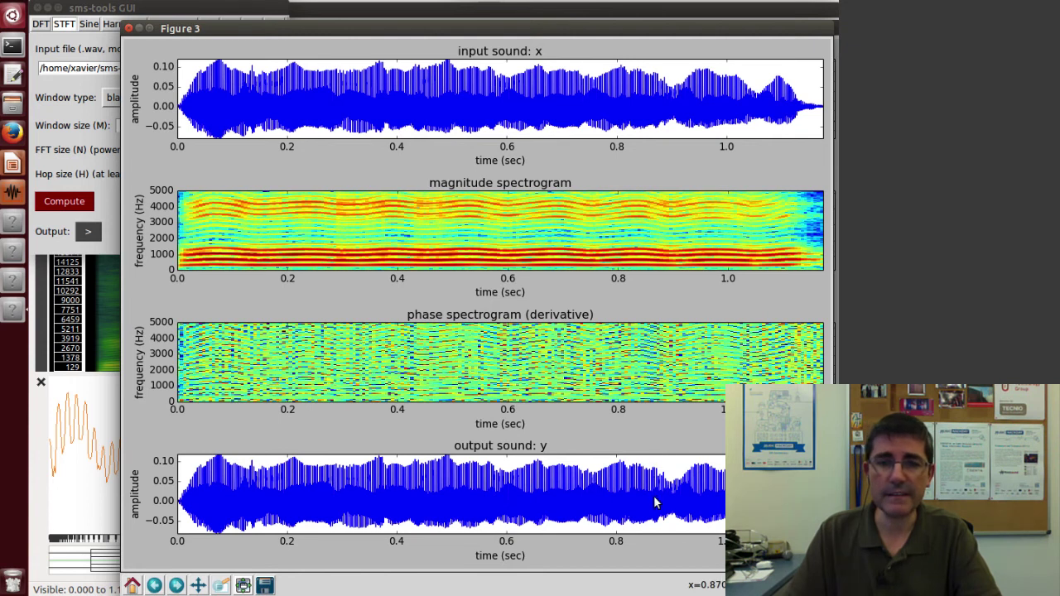
pyautogui.click(89, 233)
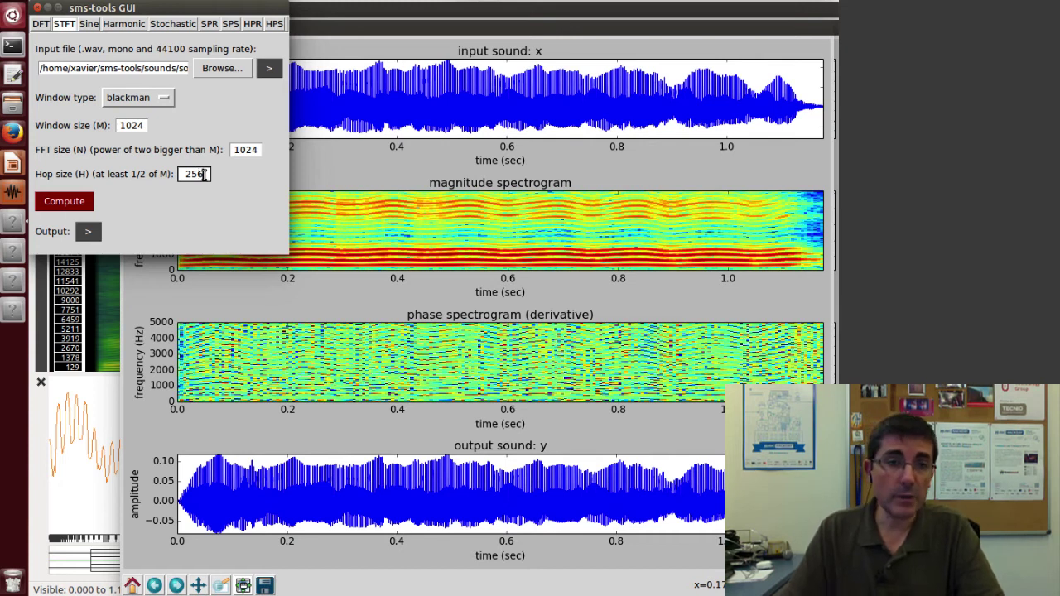
# - Change the hop size from 256 to 1024 and recompute the spectrograms, moving the new plot aside
pyautogui.moveTo(204, 174); pyautogui.dragTo(175, 175)
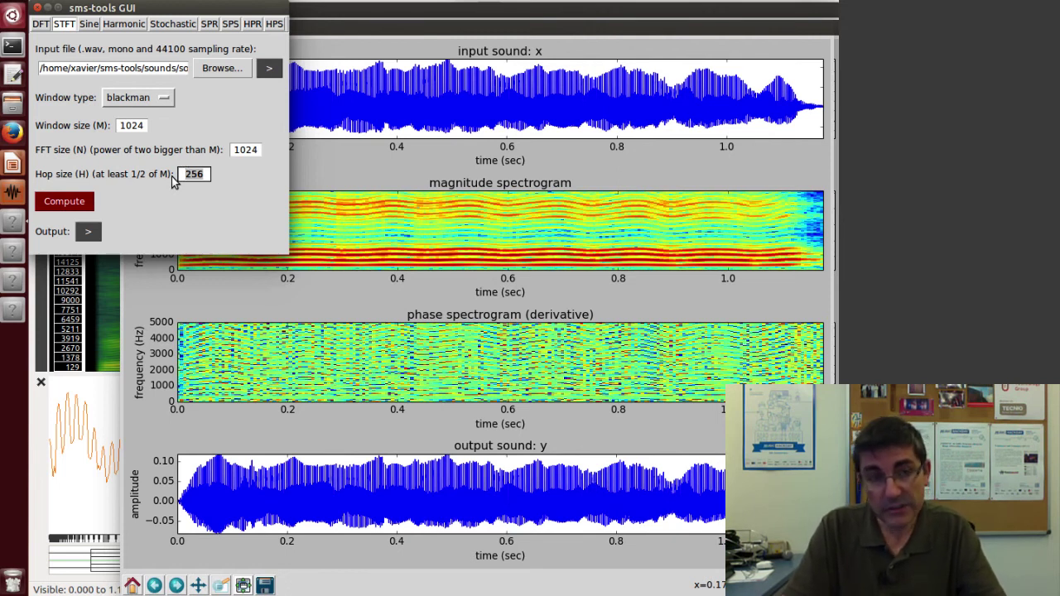
pyautogui.write('1024')
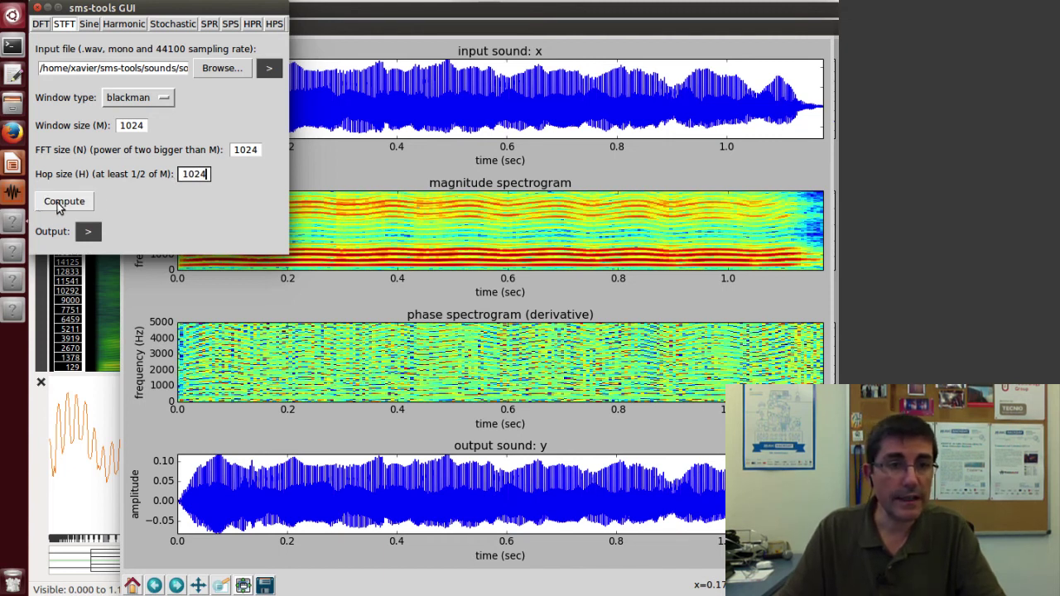
pyautogui.click(58, 208)
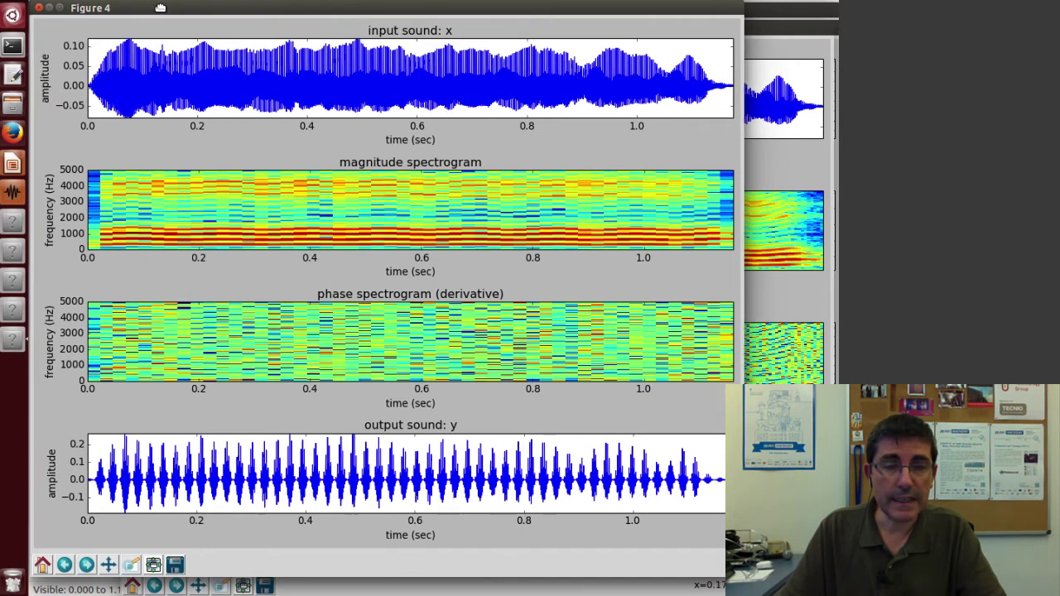
pyautogui.moveTo(160, 8); pyautogui.dragTo(260, 13)
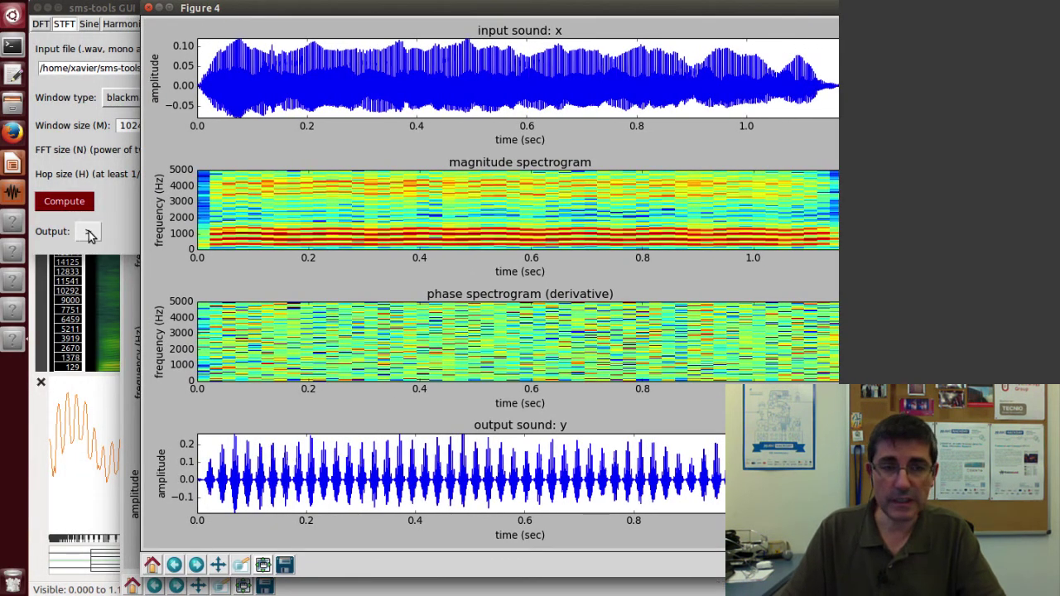
pyautogui.click(90, 235)
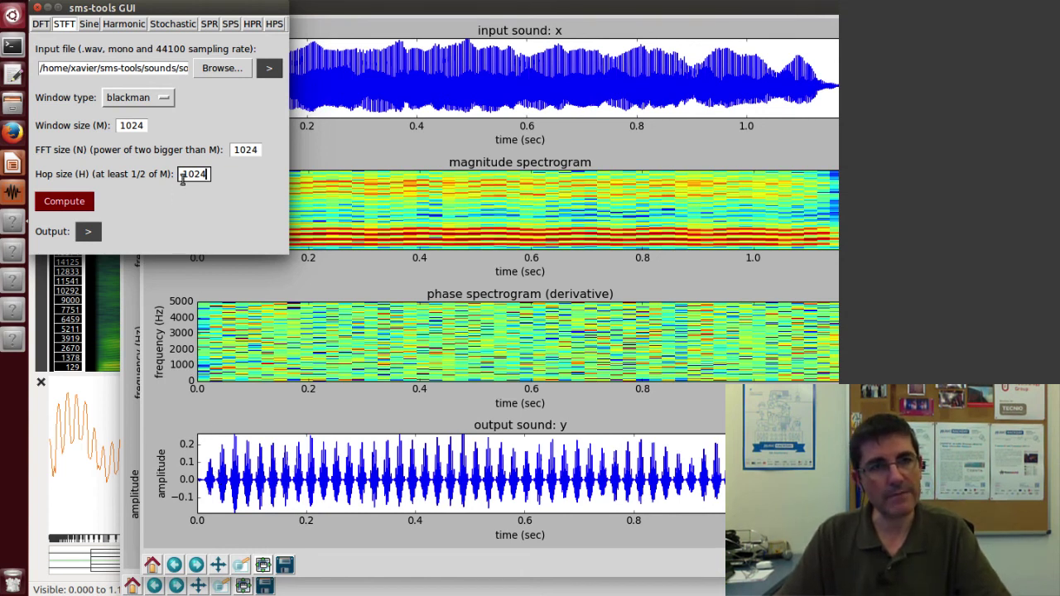
pyautogui.moveTo(205, 174); pyautogui.dragTo(162, 175)
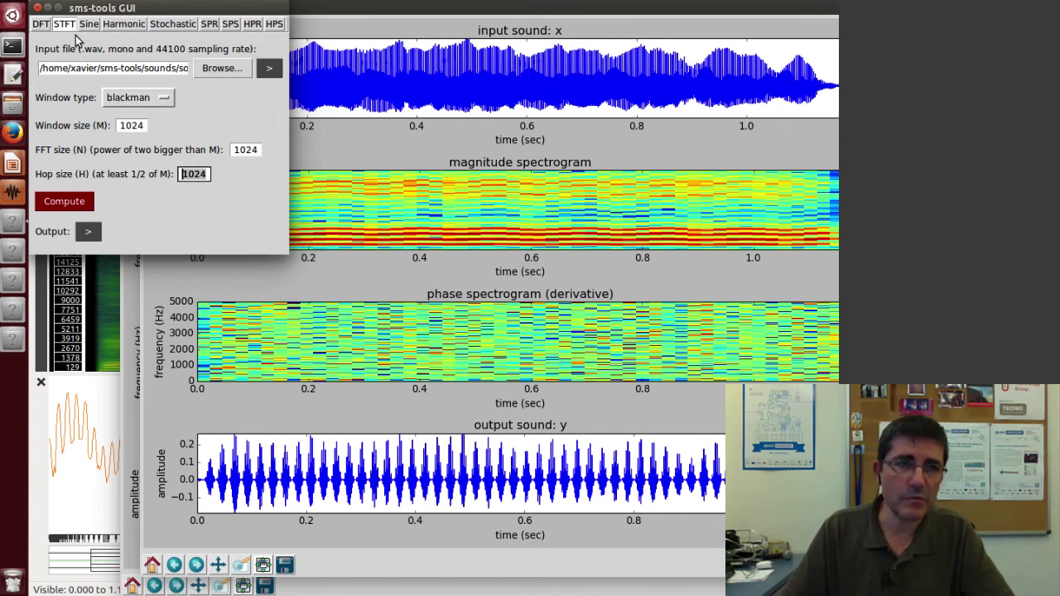
pyautogui.click(39, 25)
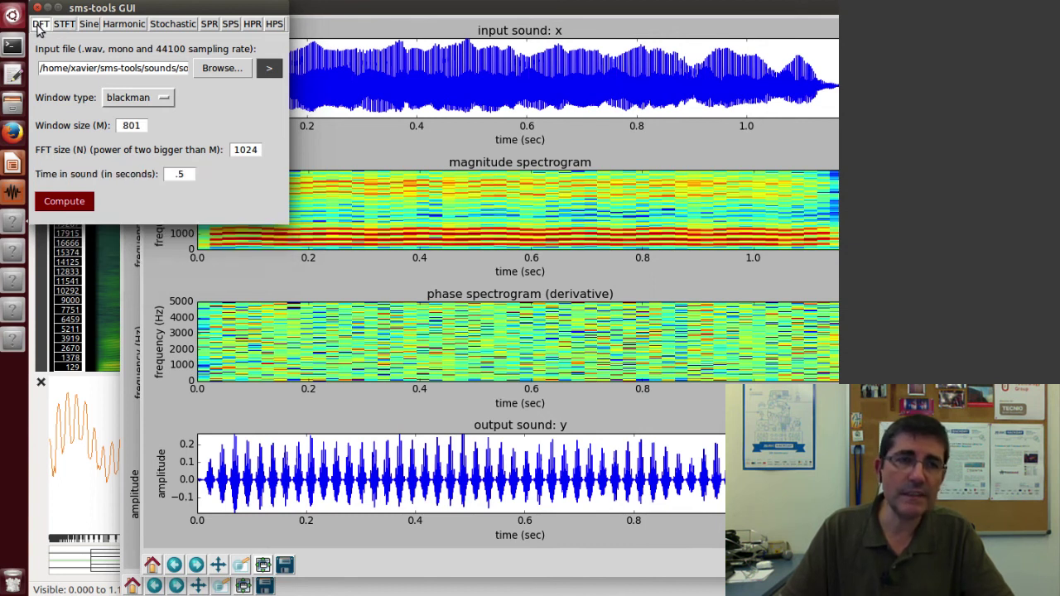
pyautogui.click(65, 25)
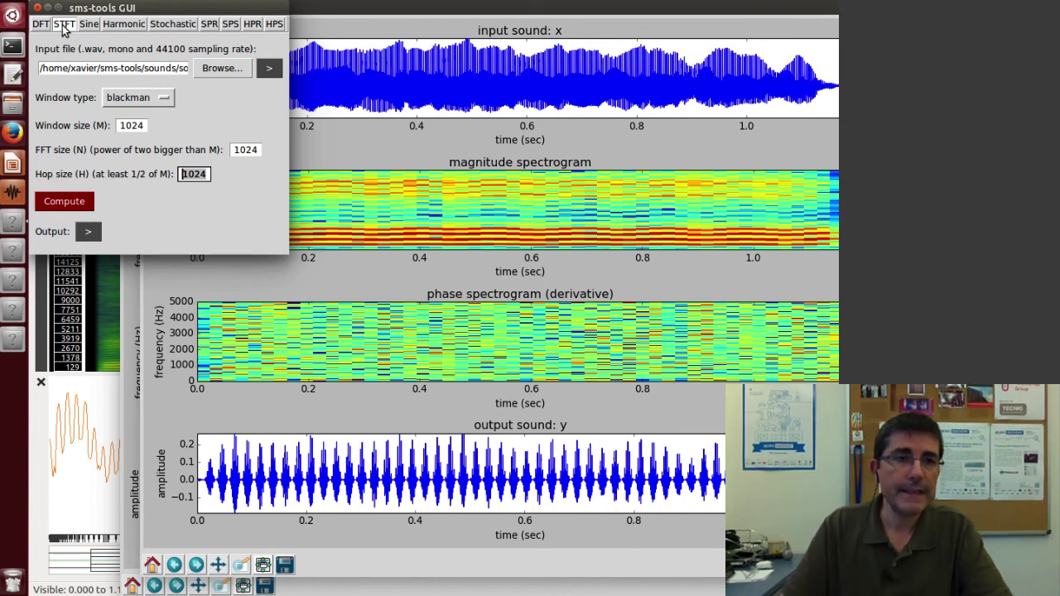
# - Bring the 4D1-Spectrogram.odp presentation back in front in LibreOffice Impress
pyautogui.click(12, 164)
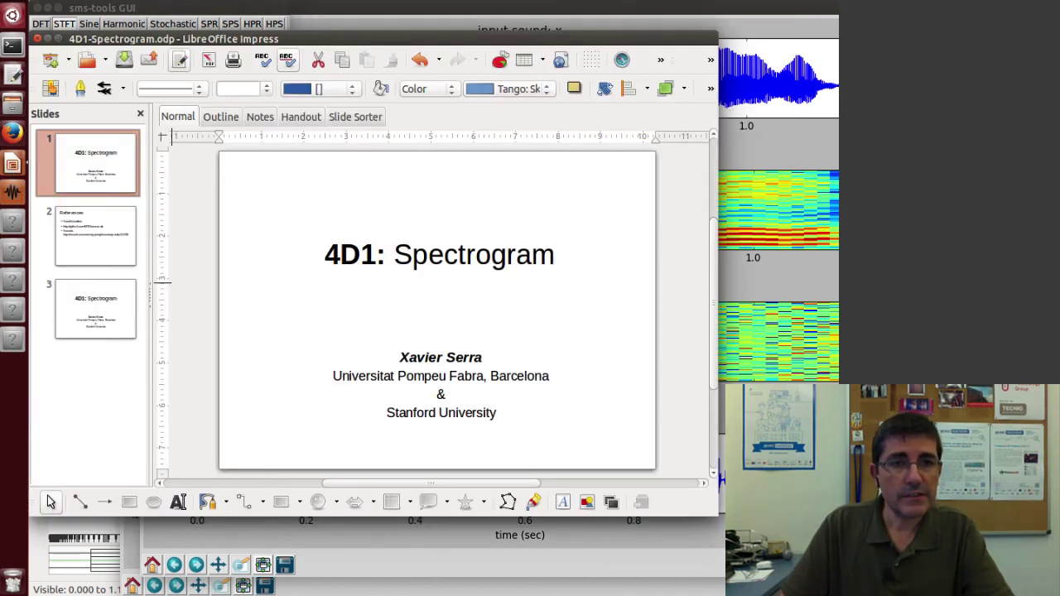